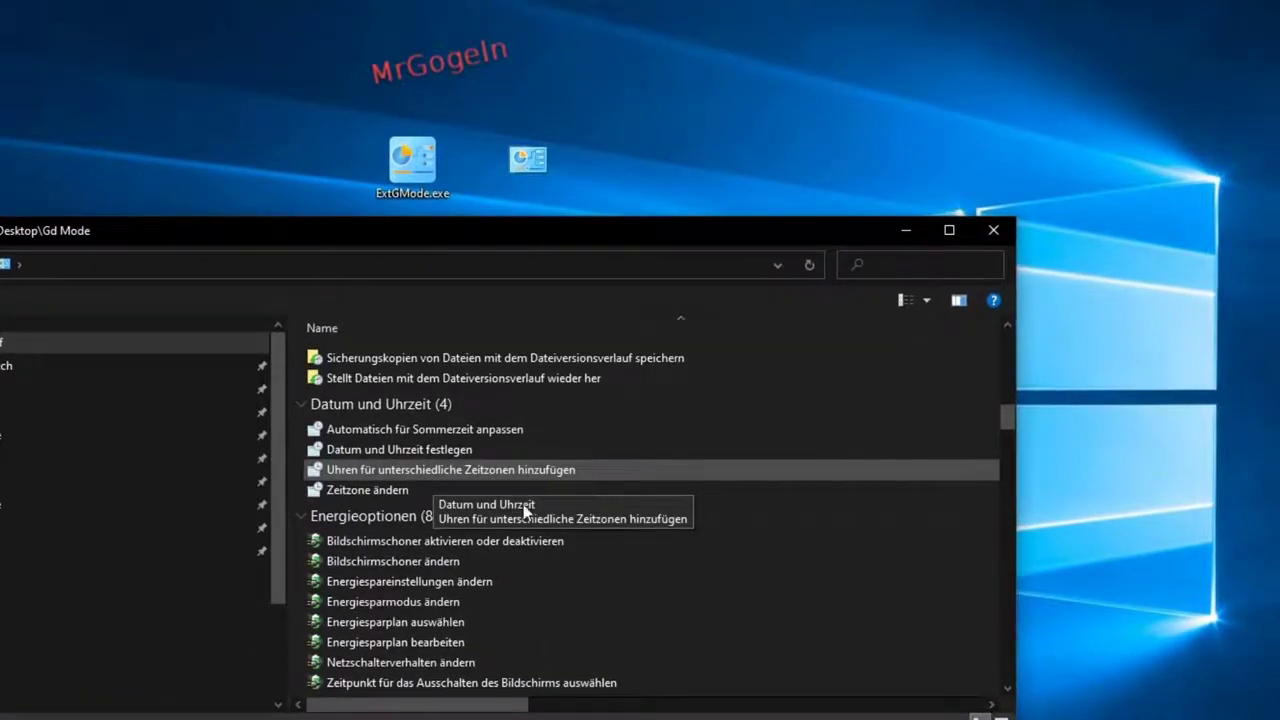
Step: Open the Audiogeräte verwalten entry from the Sound group in the God Mode list
{"action": "scroll", "coordinate": [520, 450], "scroll_direction": "down", "scroll_amount": 5}
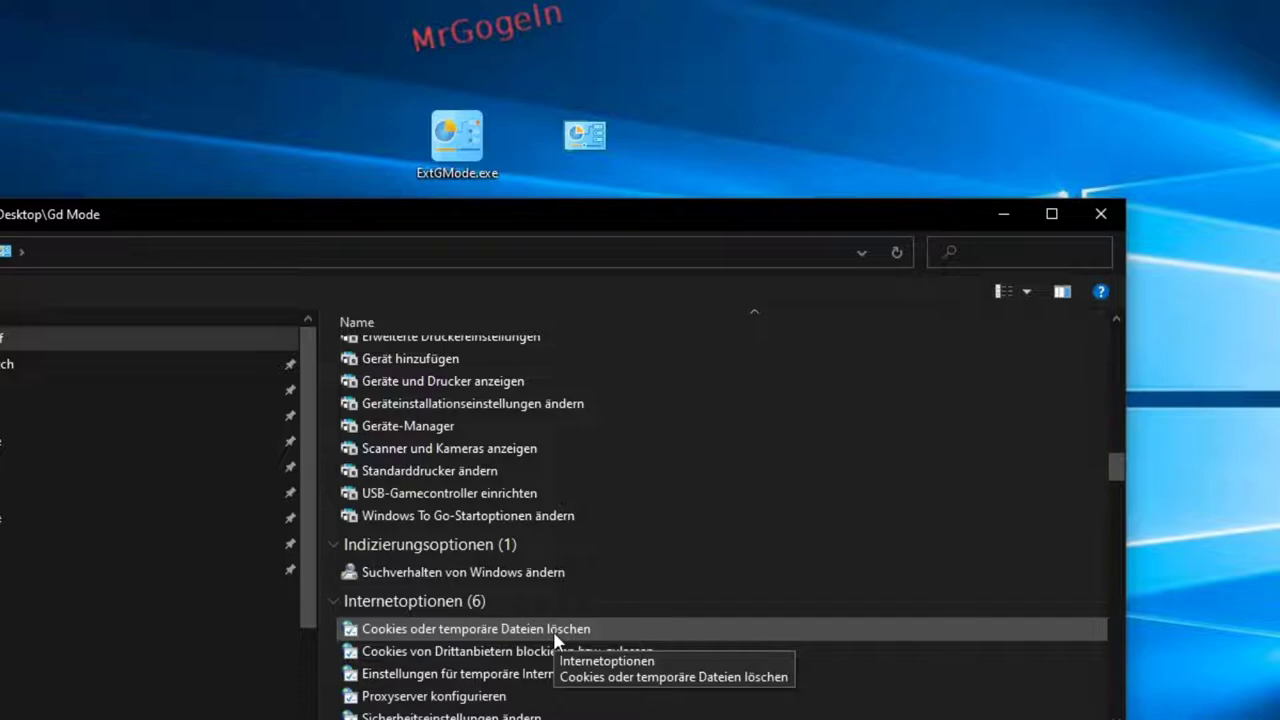
{"action": "scroll", "coordinate": [550, 594], "scroll_direction": "down", "scroll_amount": 9}
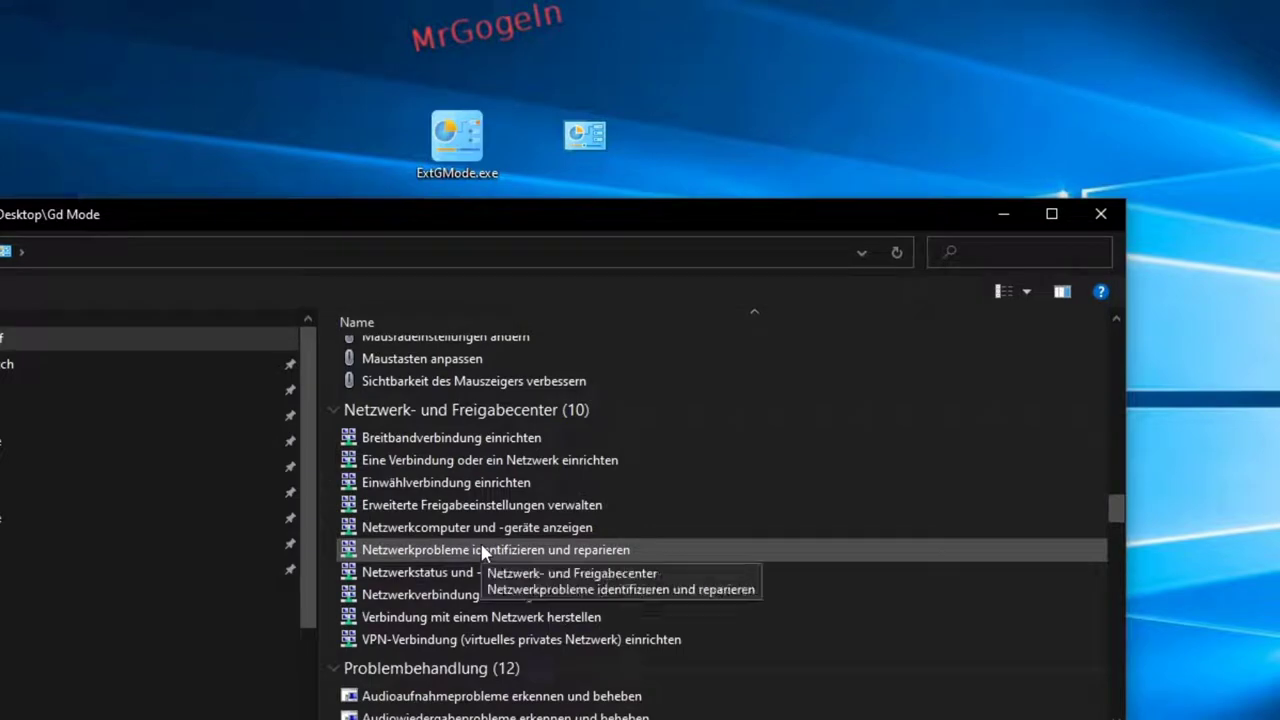
{"action": "left_click_drag", "start_coordinate": [127, 214], "coordinate": [194, 215]}
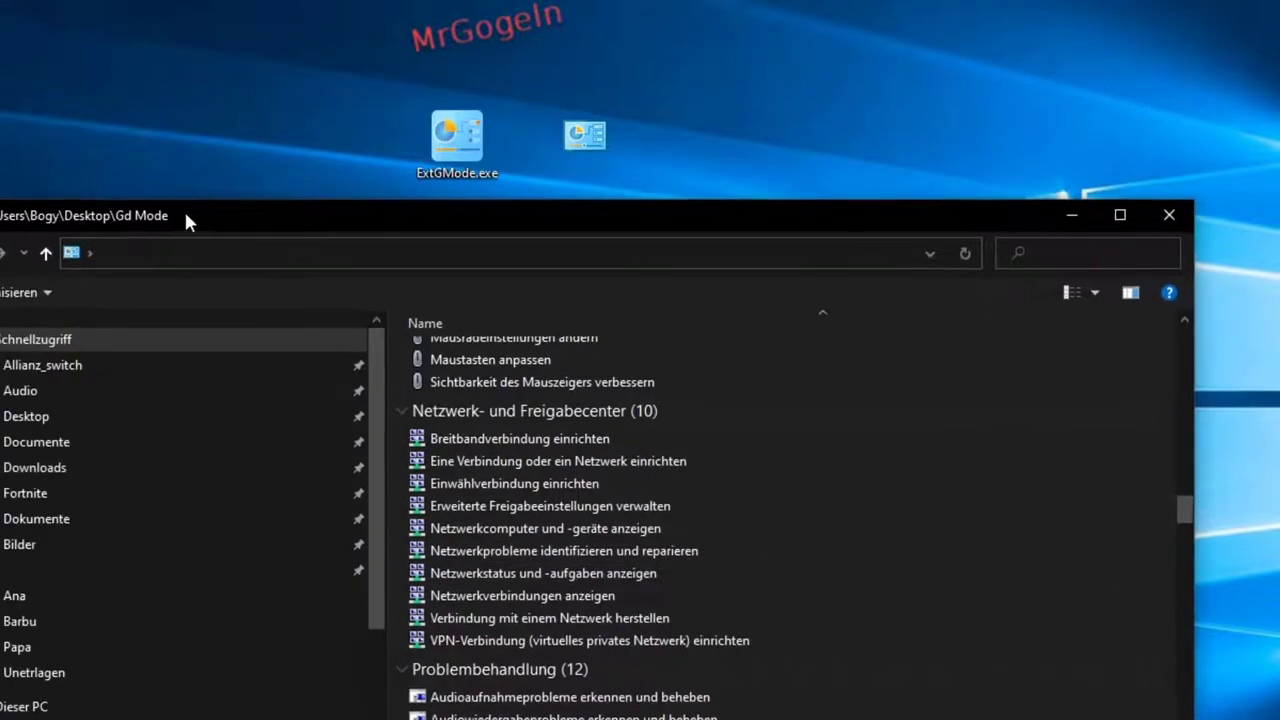
{"action": "scroll", "coordinate": [605, 535], "scroll_direction": "down", "scroll_amount": 15}
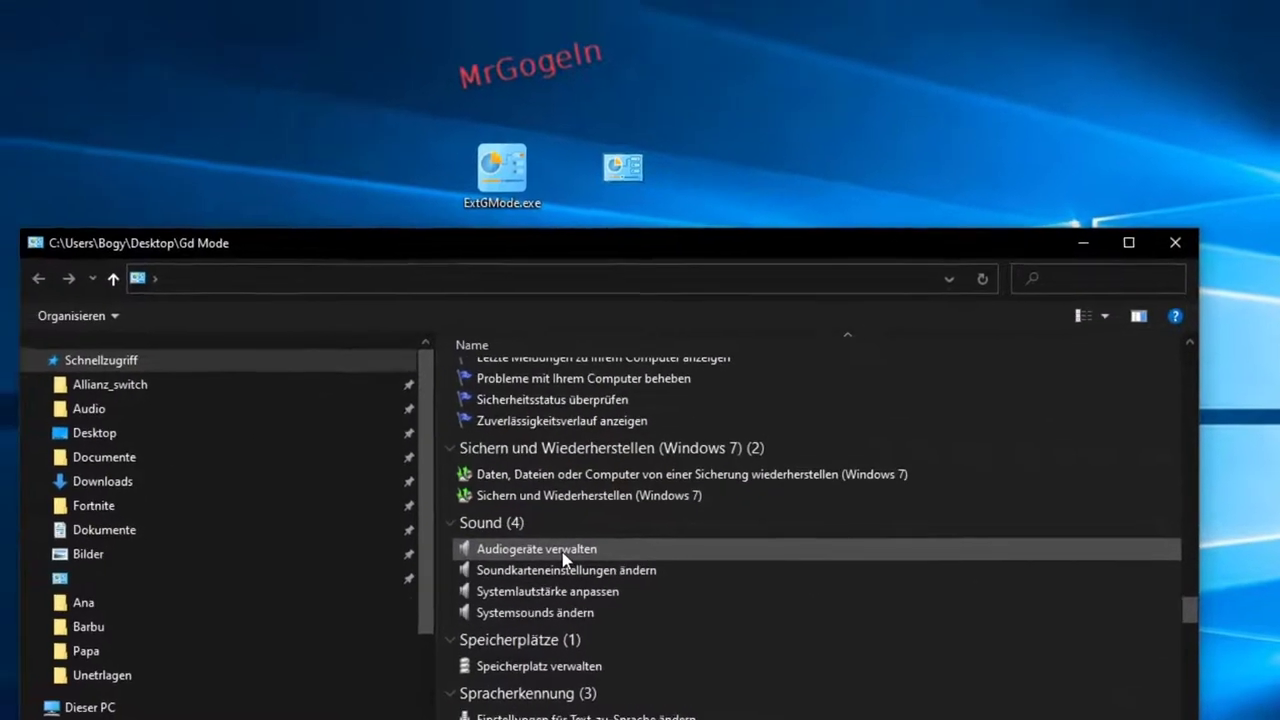
{"action": "double_click", "coordinate": [554, 539]}
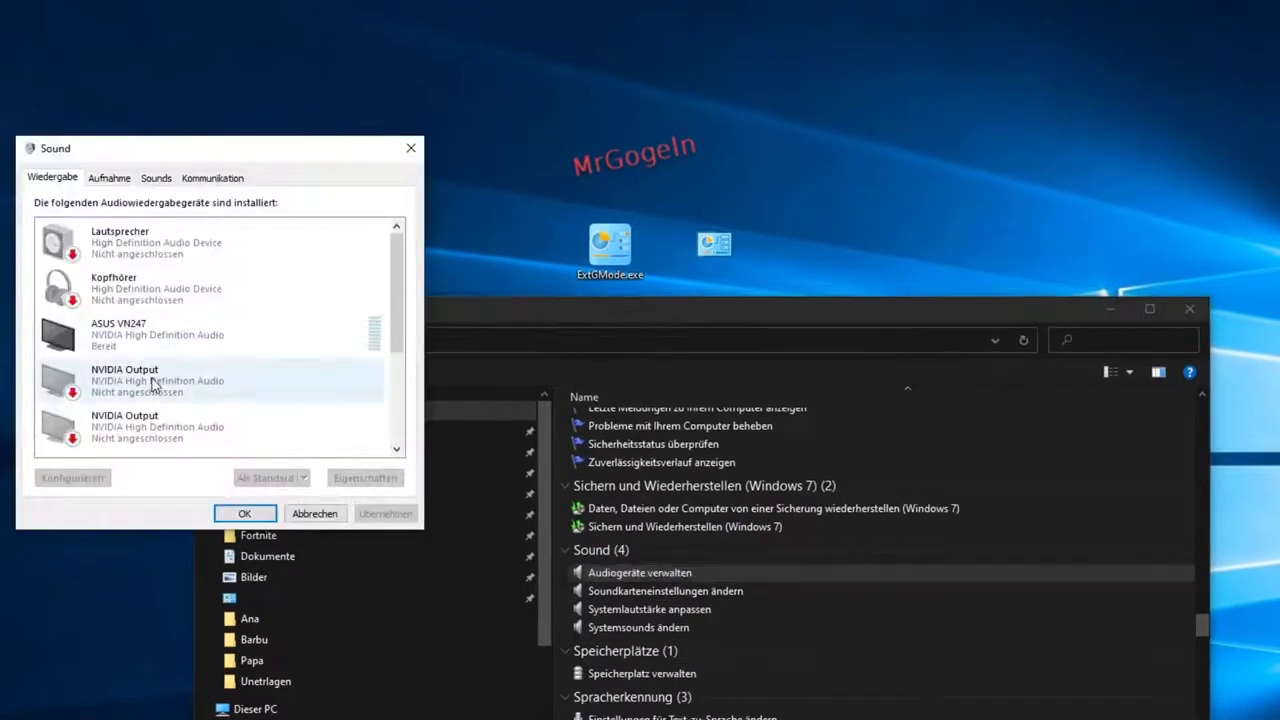
Step: Look through the playback and recording devices in the Sound dialog, and close it
{"action": "scroll", "coordinate": [314, 394], "scroll_direction": "down", "scroll_amount": 1}
{"action": "scroll", "coordinate": [240, 235], "scroll_direction": "up", "scroll_amount": 1}
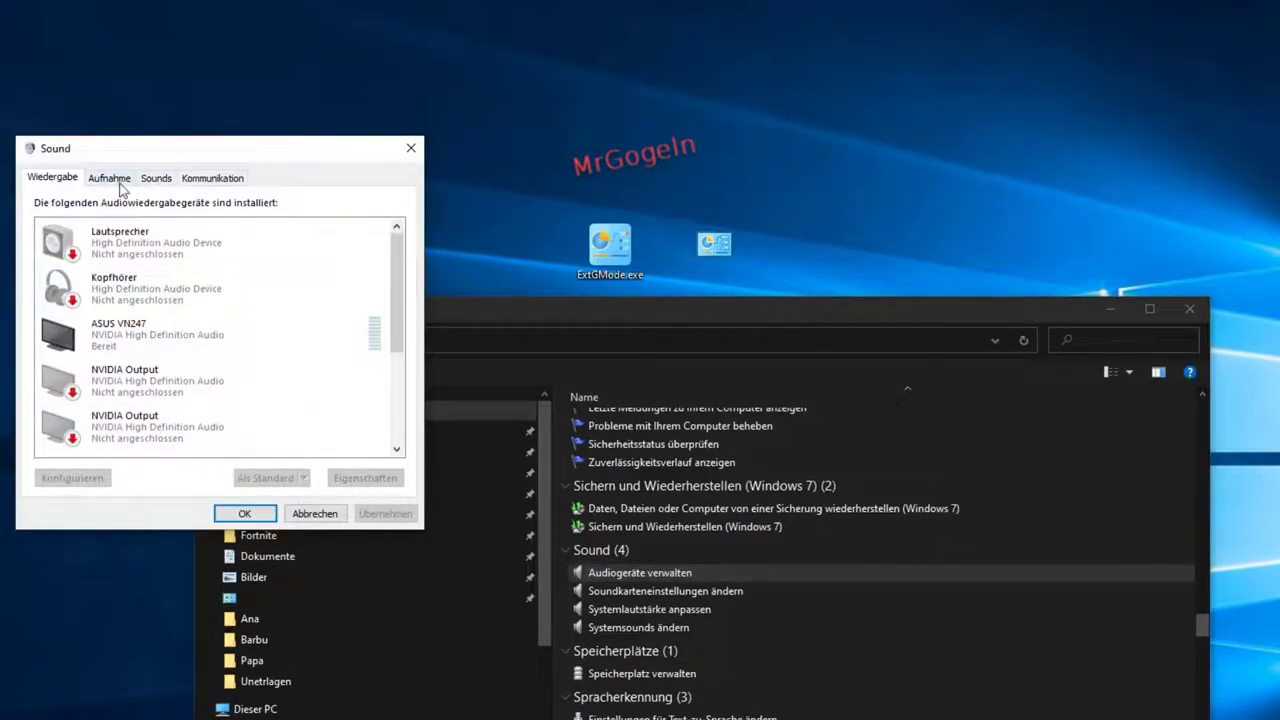
{"action": "left_click", "coordinate": [109, 178]}
{"action": "left_click", "coordinate": [52, 177]}
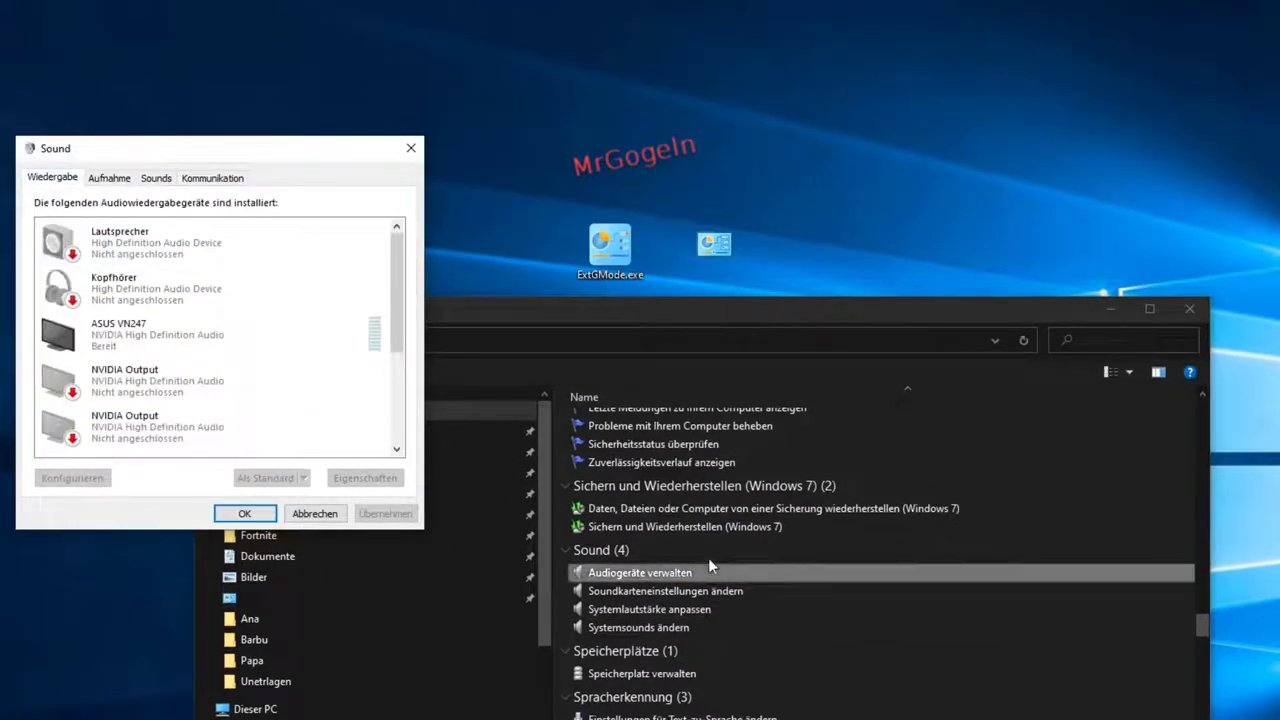
{"action": "left_click", "coordinate": [411, 148]}
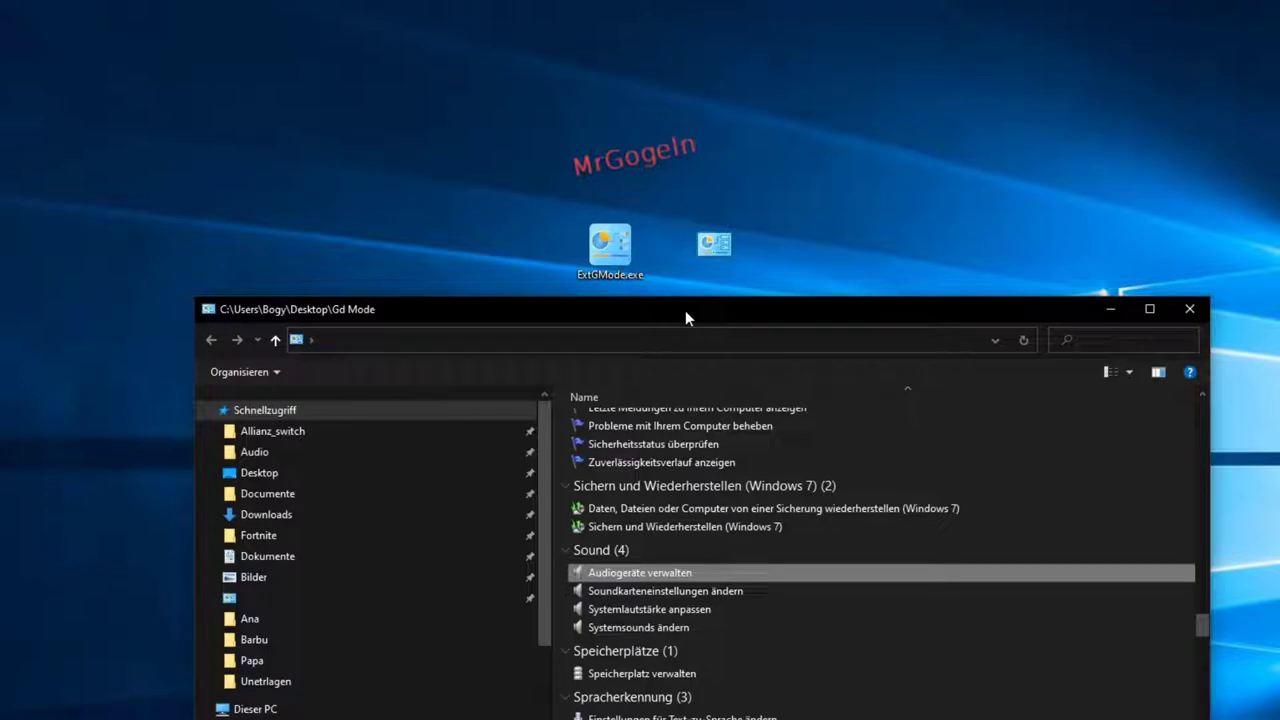
Step: Close the God Mode folder window and launch ExtGMode.exe from the desktop
{"action": "left_click", "coordinate": [728, 248]}
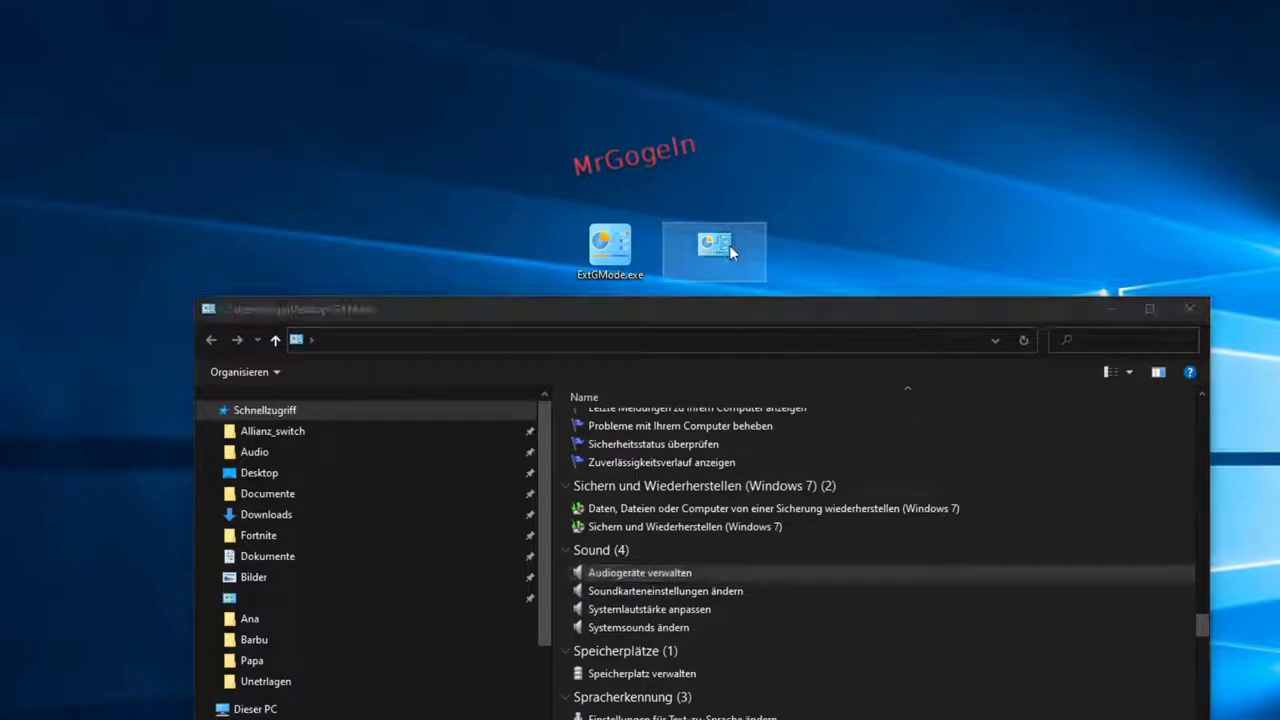
{"action": "left_click", "coordinate": [625, 313]}
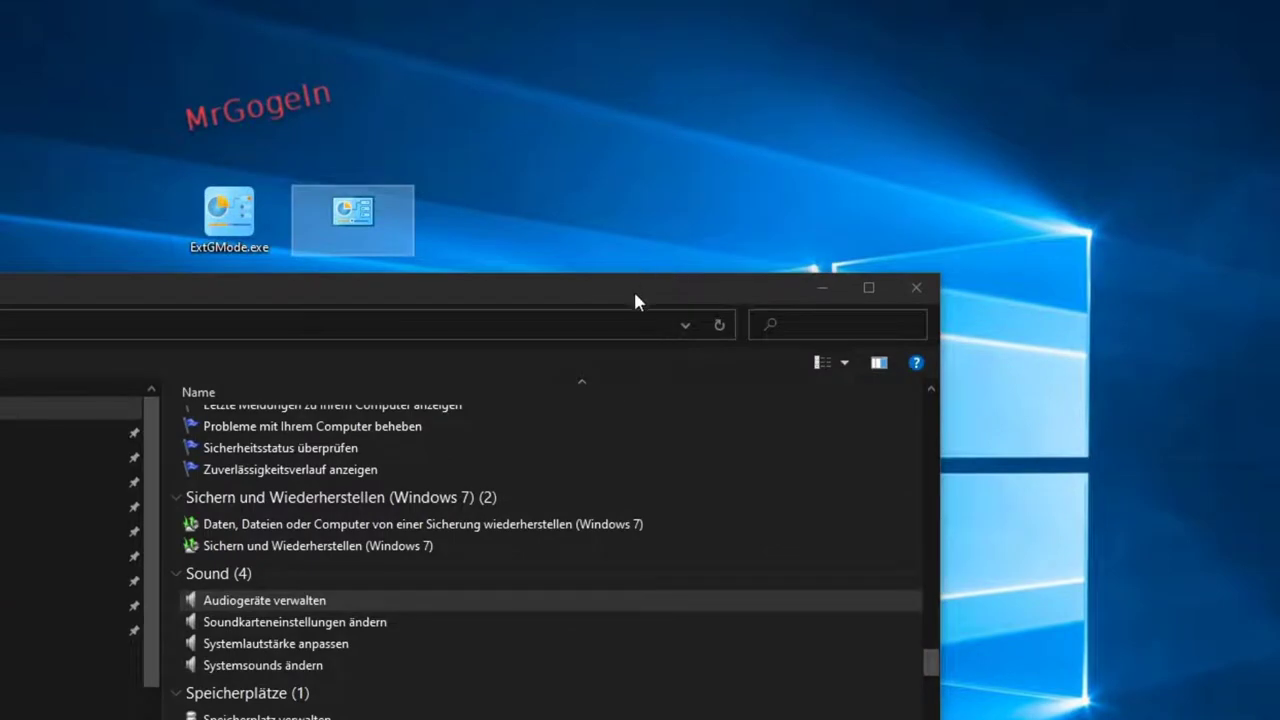
{"action": "left_click", "coordinate": [917, 289]}
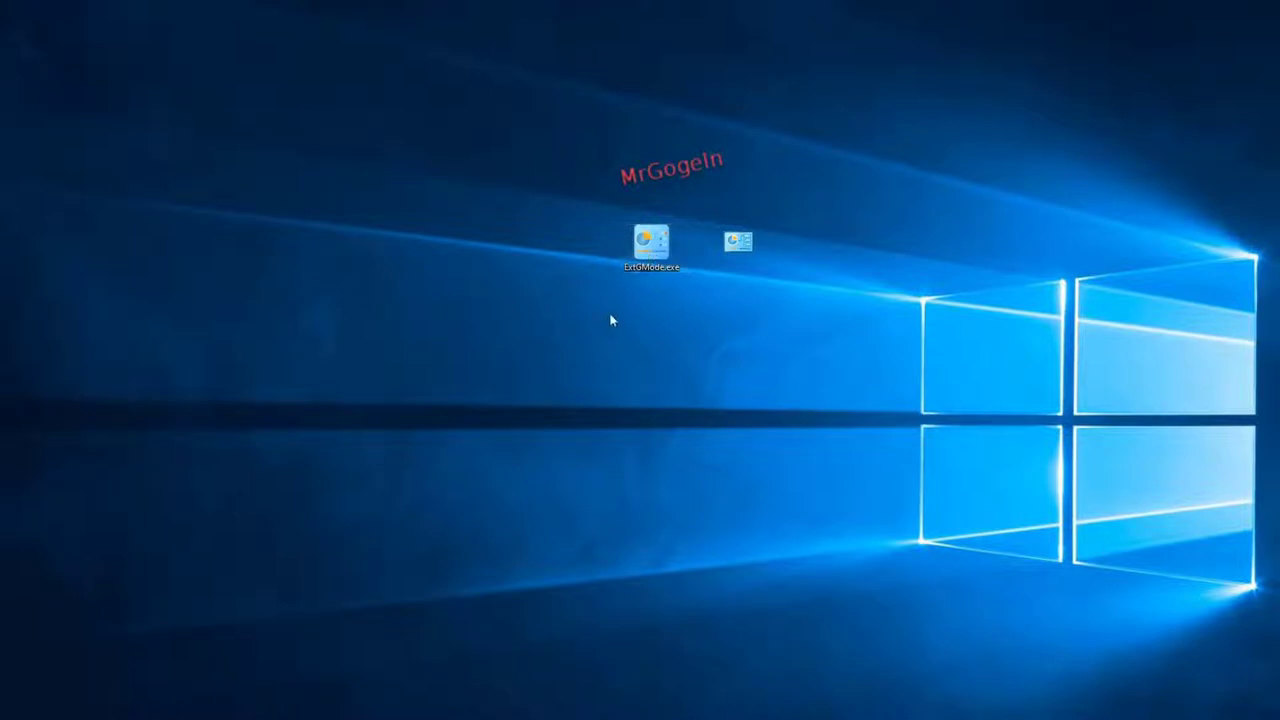
{"action": "double_click", "coordinate": [636, 252]}
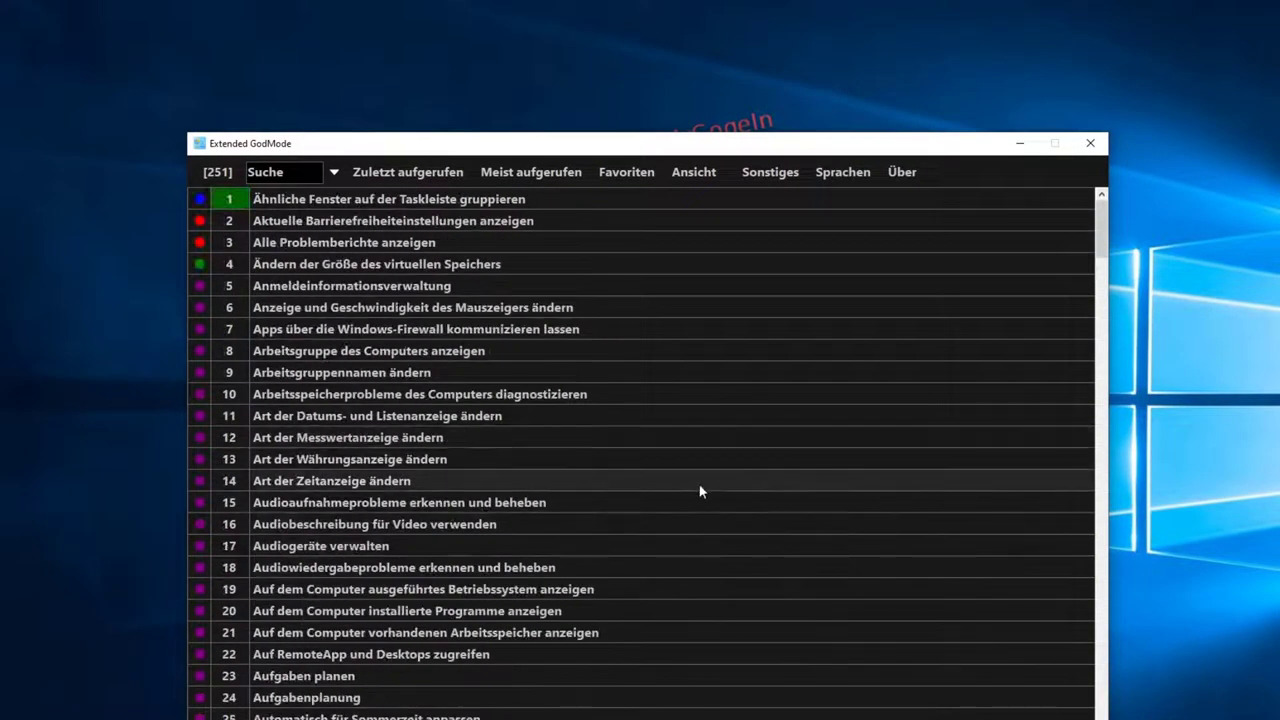
Step: Search the Extended GodMode settings list for "maus" and save that search
{"action": "left_click", "coordinate": [284, 172]}
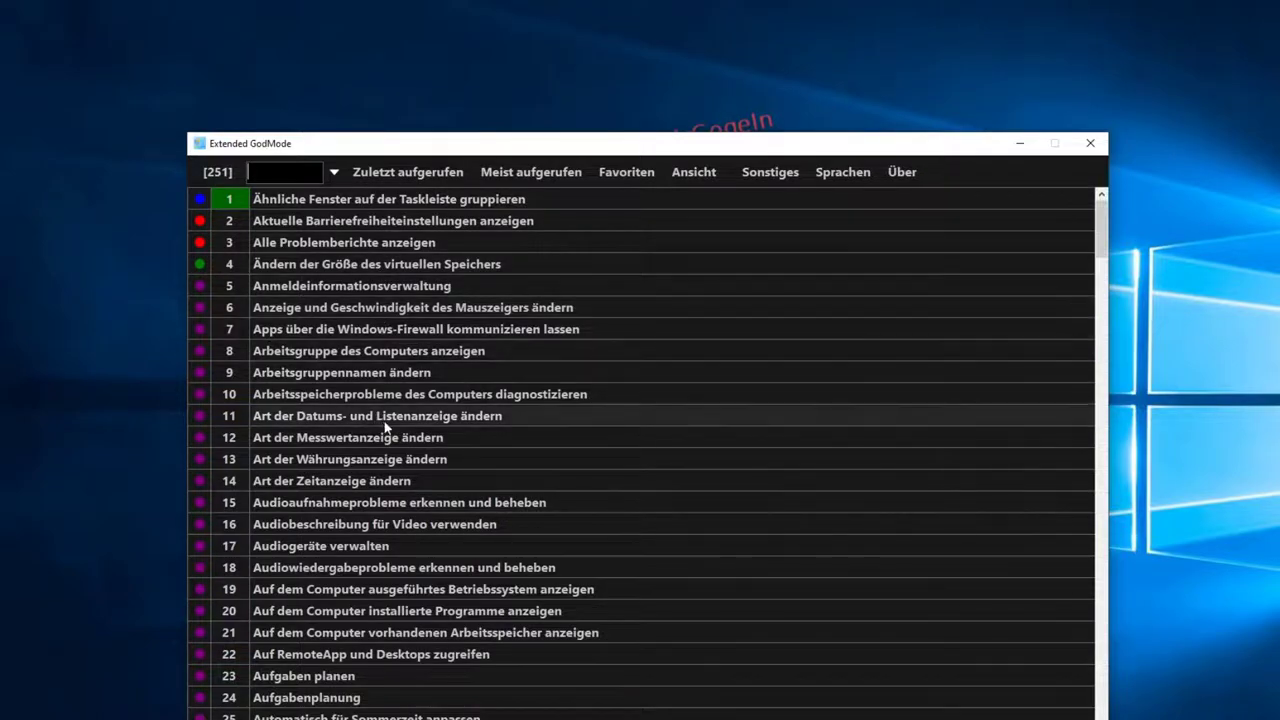
{"action": "scroll", "coordinate": [430, 434], "scroll_direction": "down", "scroll_amount": 16}
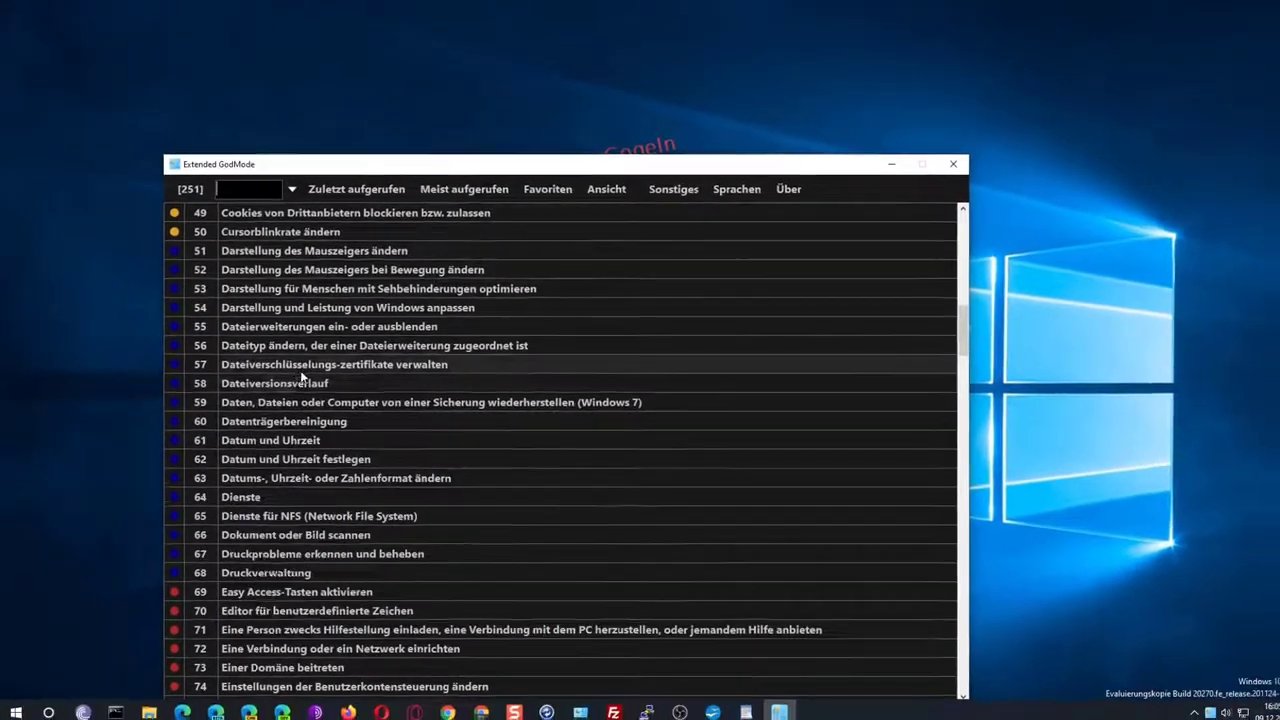
{"action": "scroll", "coordinate": [302, 377], "scroll_direction": "up", "scroll_amount": 16}
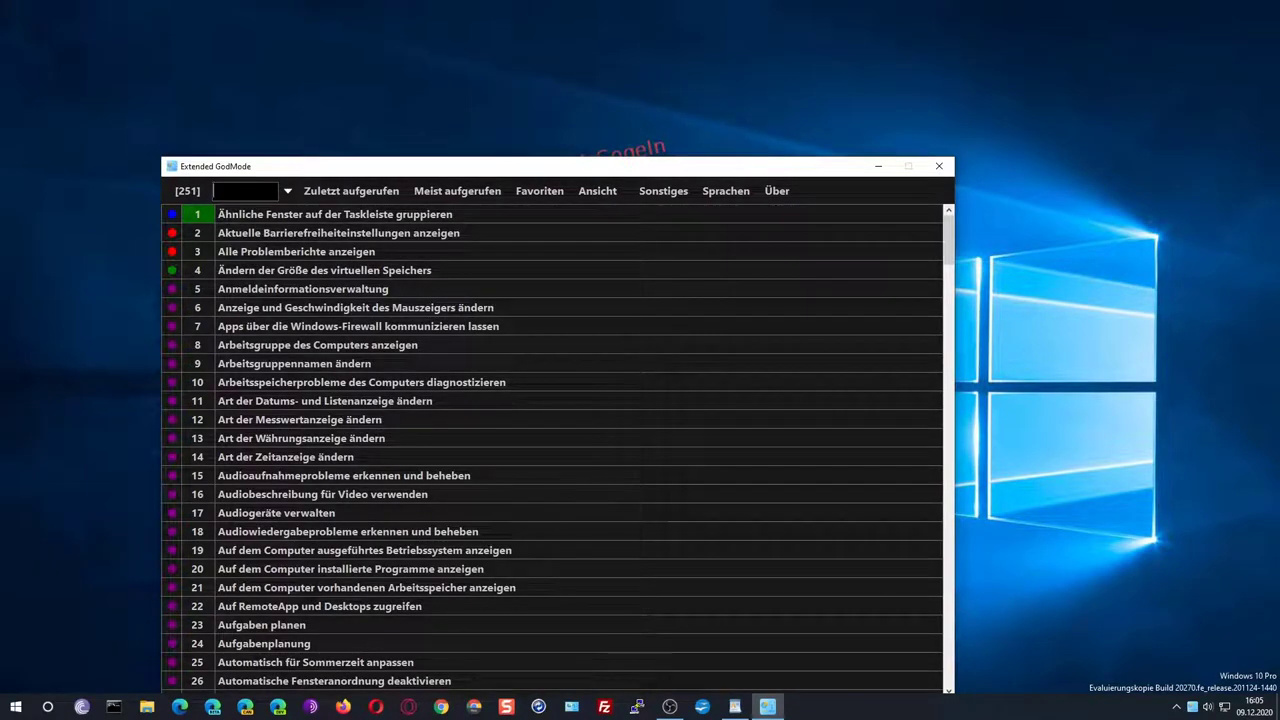
{"action": "scroll", "coordinate": [552, 448], "scroll_direction": "down", "scroll_amount": 1}
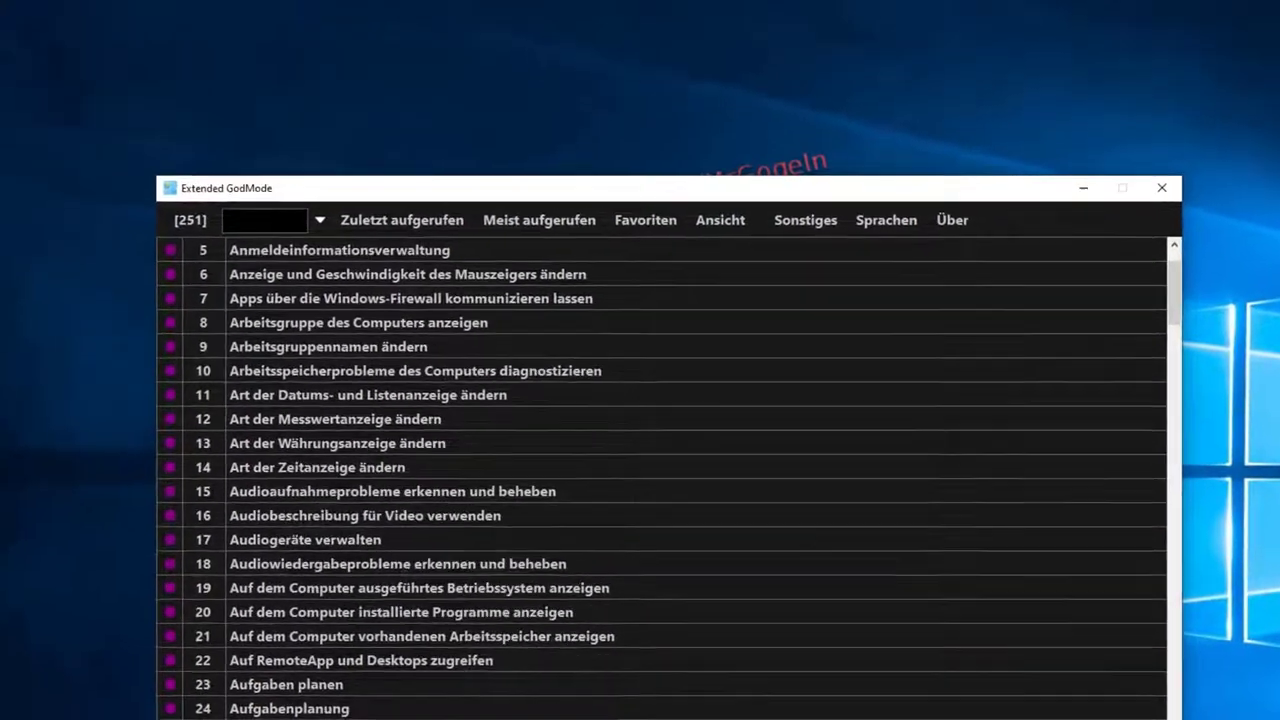
{"action": "type", "text": "maus"}
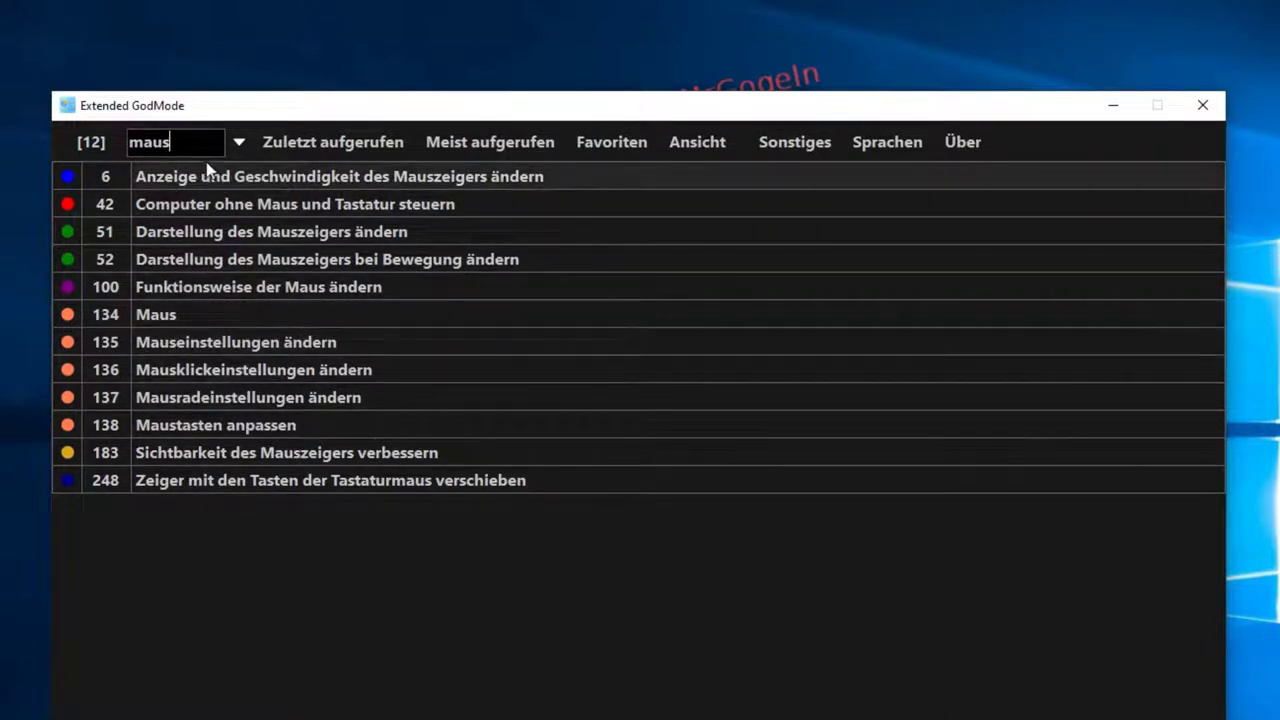
{"action": "left_click", "coordinate": [240, 145]}
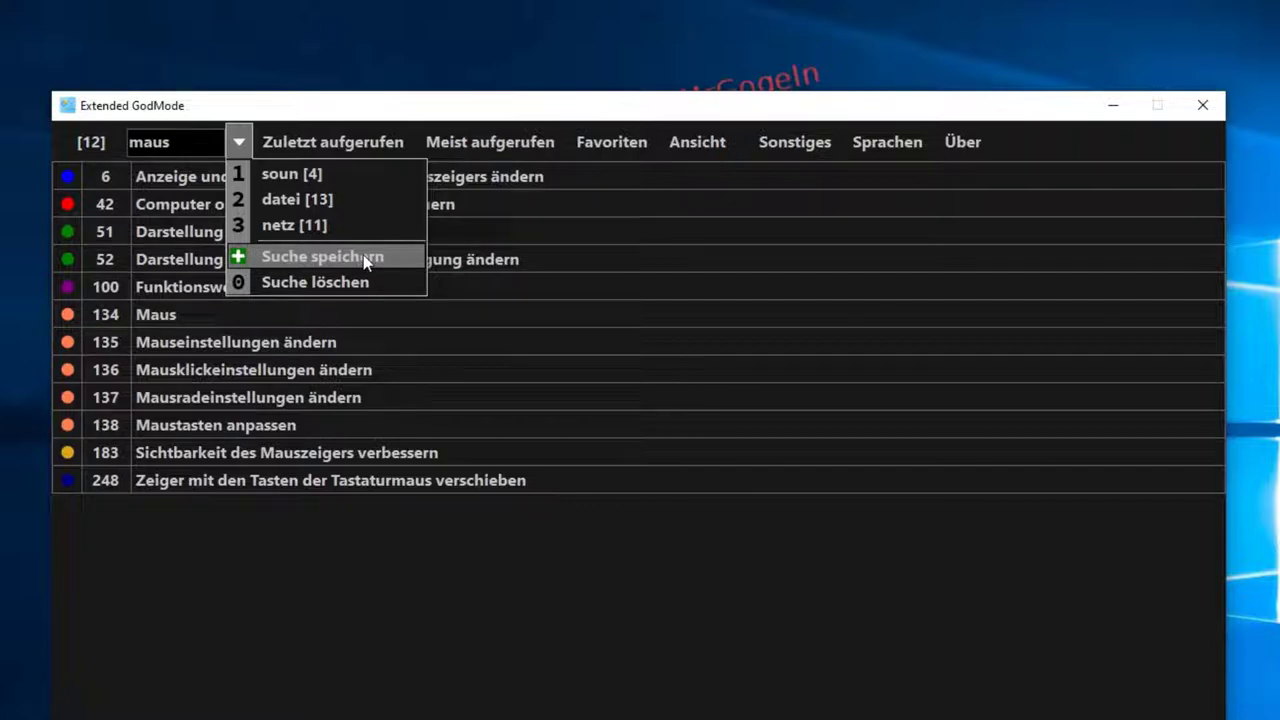
{"action": "left_click", "coordinate": [282, 256]}
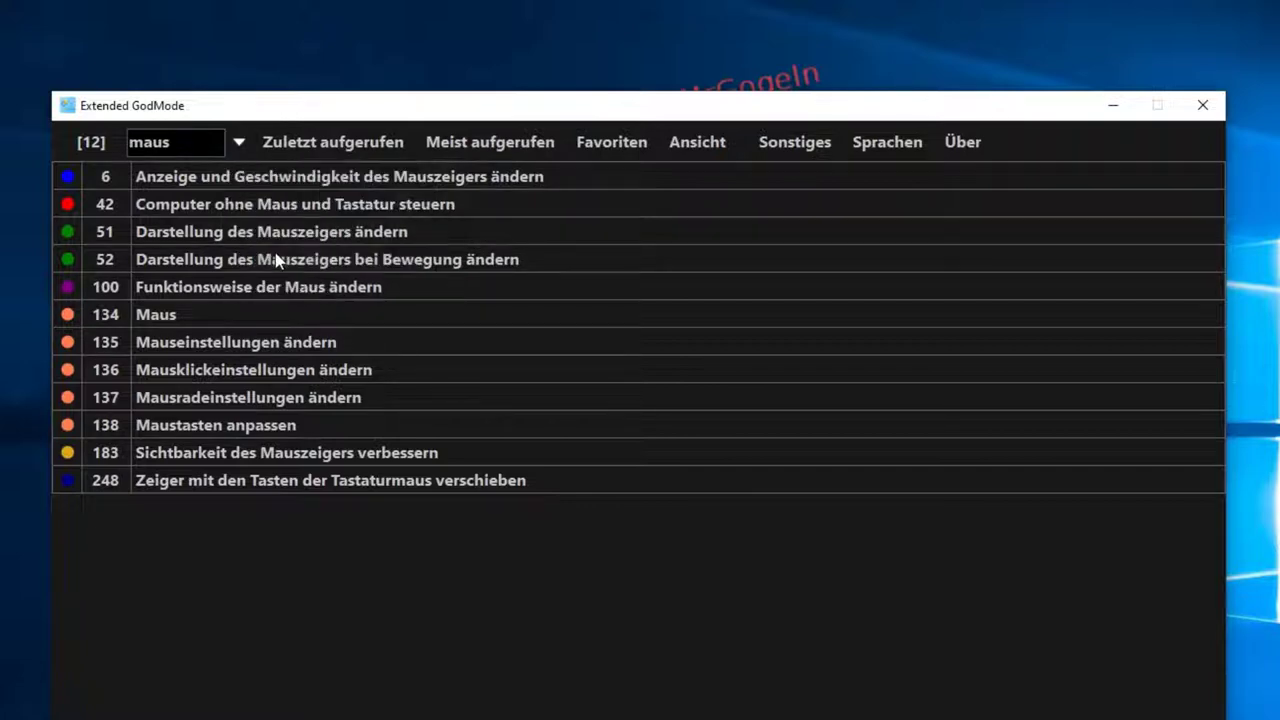
Step: Recall the saved searches maus, soun and netz one after another, and clear the search term to list all entries
{"action": "left_click", "coordinate": [239, 144]}
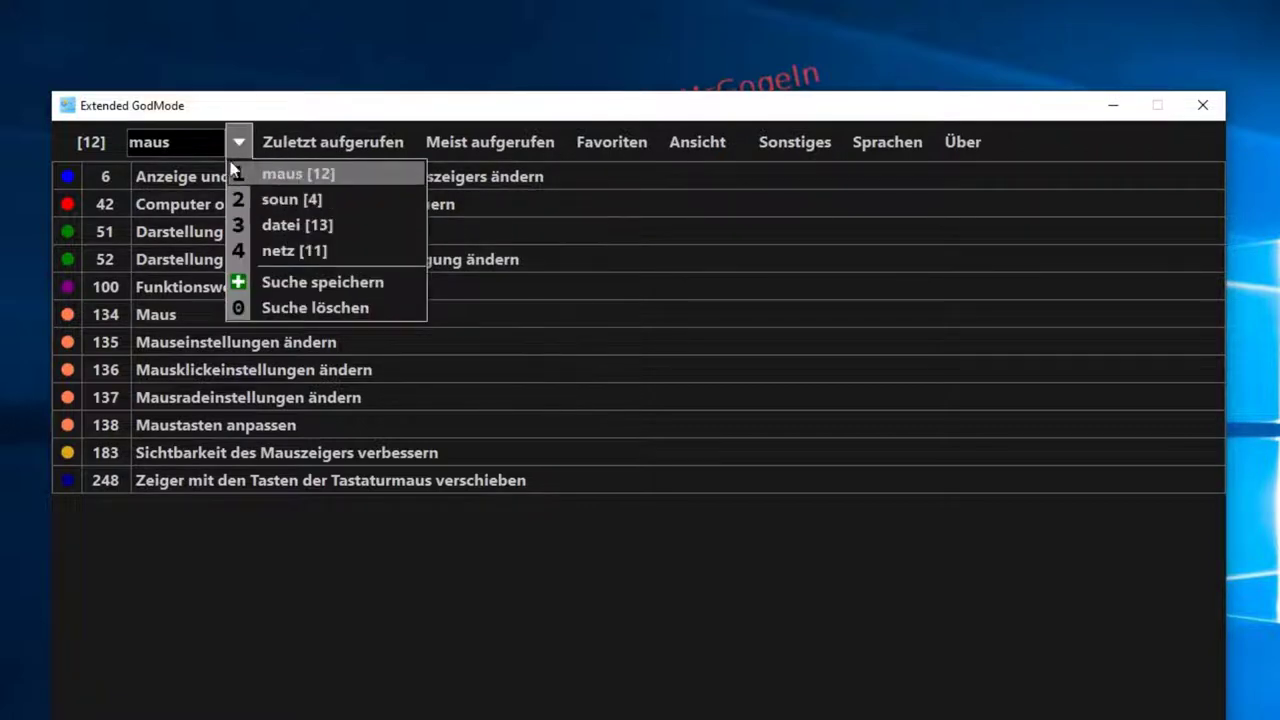
{"action": "left_click", "coordinate": [318, 178]}
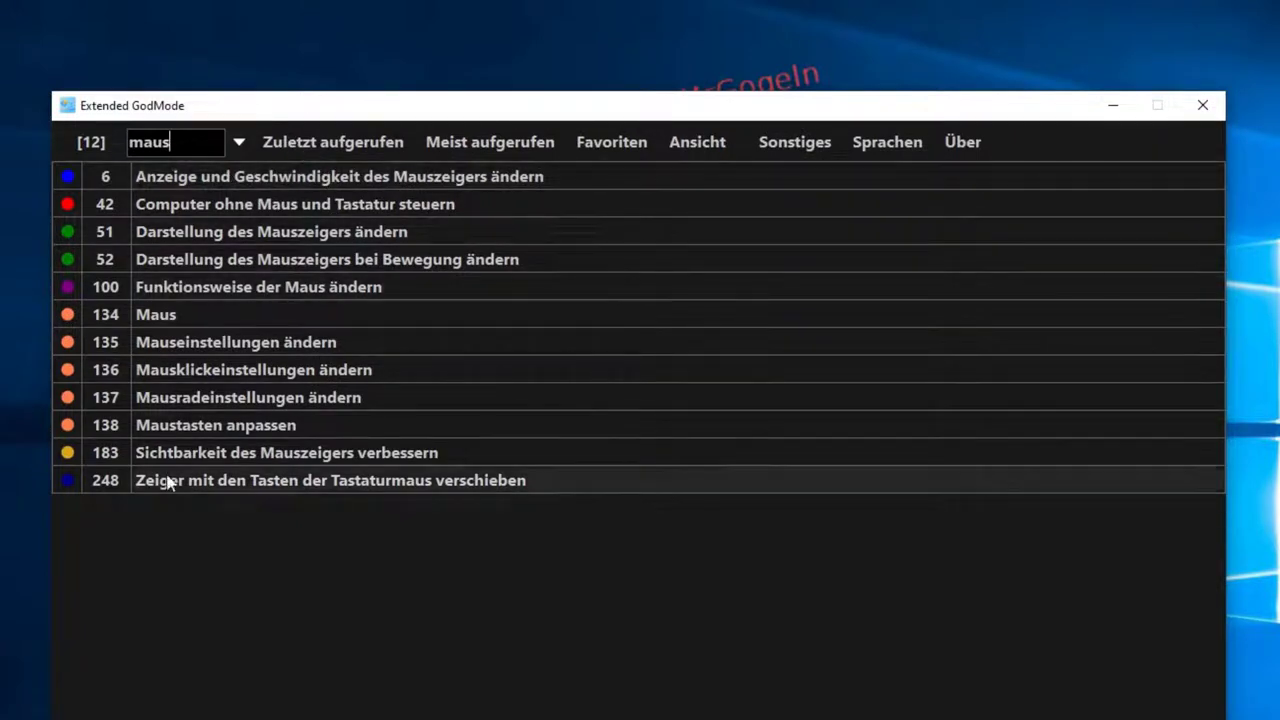
{"action": "left_click", "coordinate": [244, 148]}
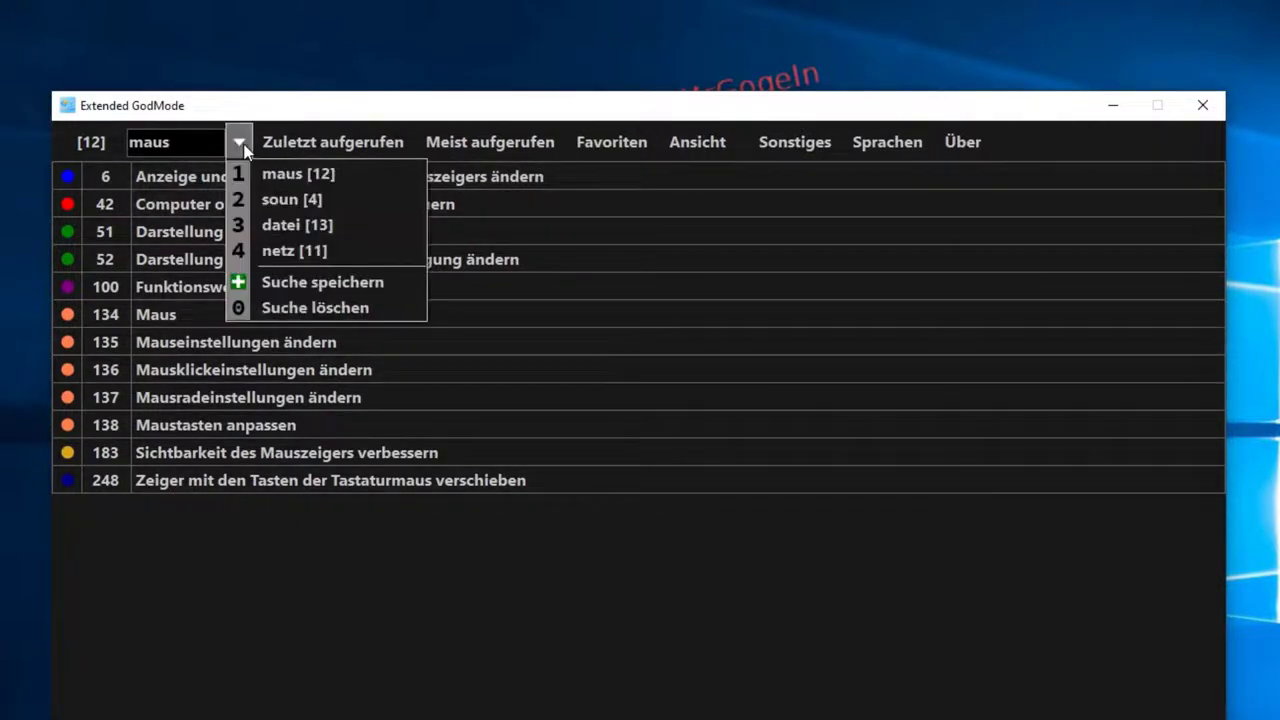
{"action": "left_click", "coordinate": [305, 205]}
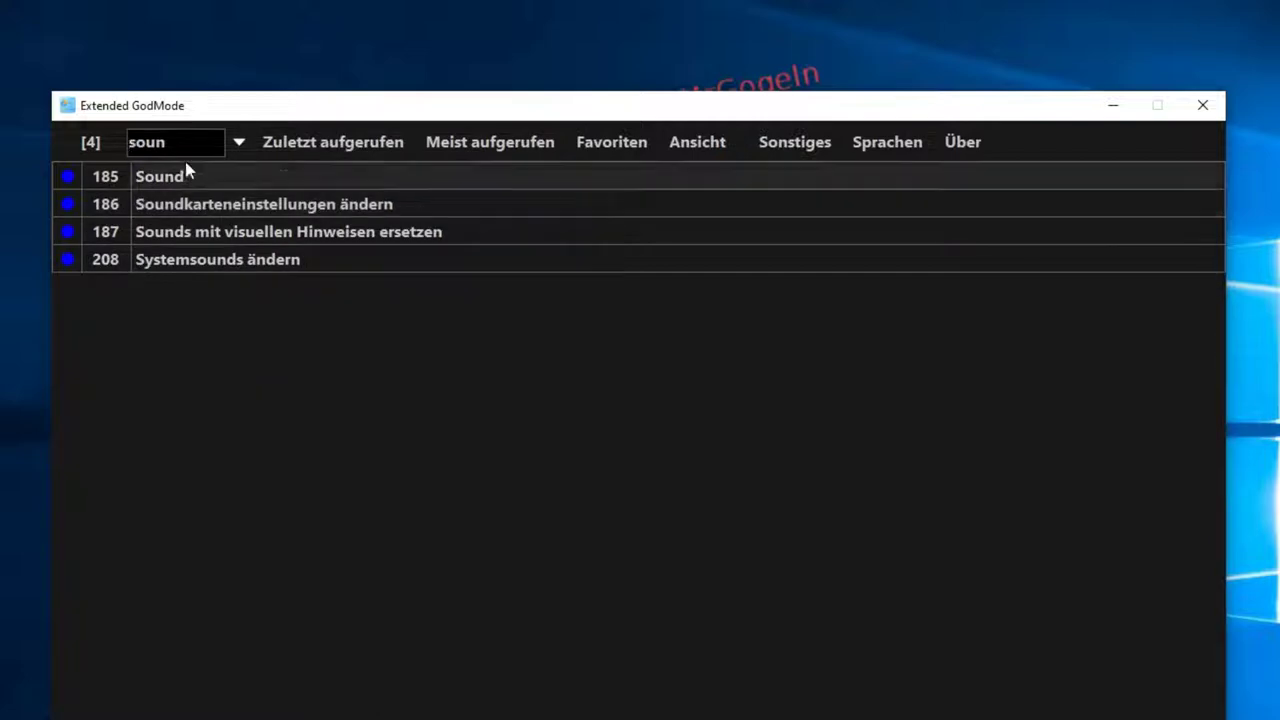
{"action": "left_click", "coordinate": [240, 152]}
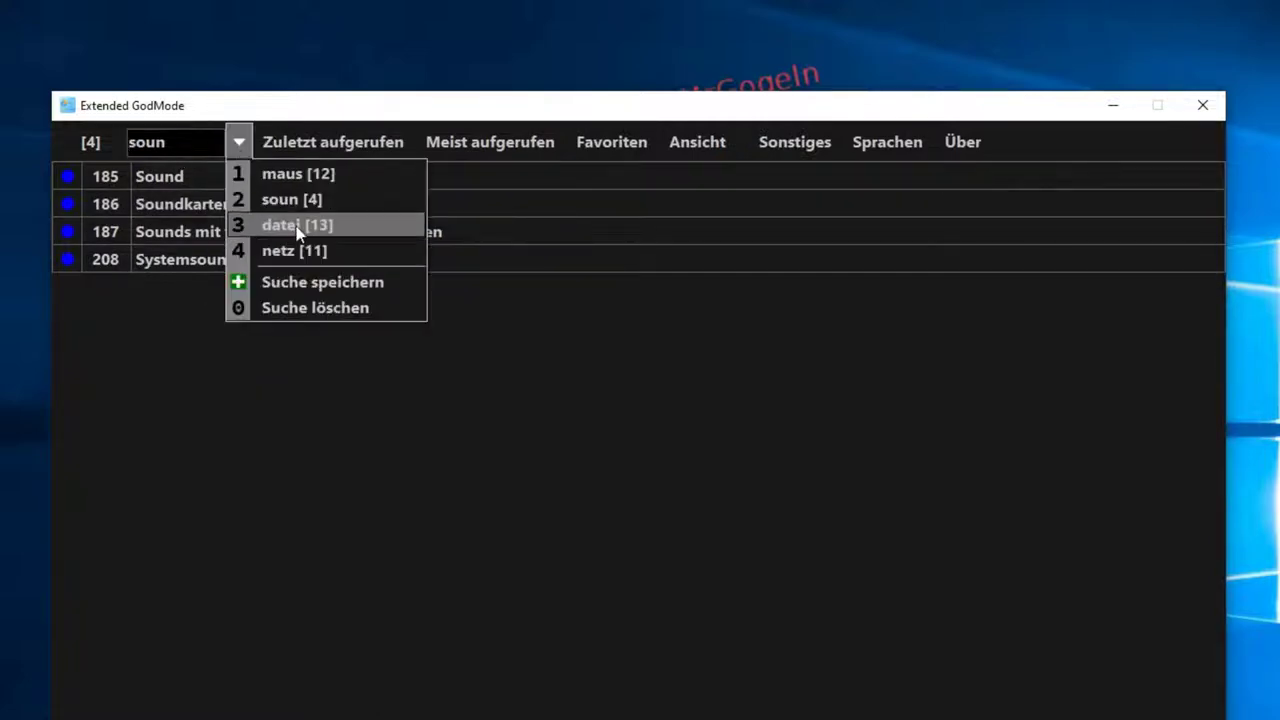
{"action": "left_click", "coordinate": [306, 251]}
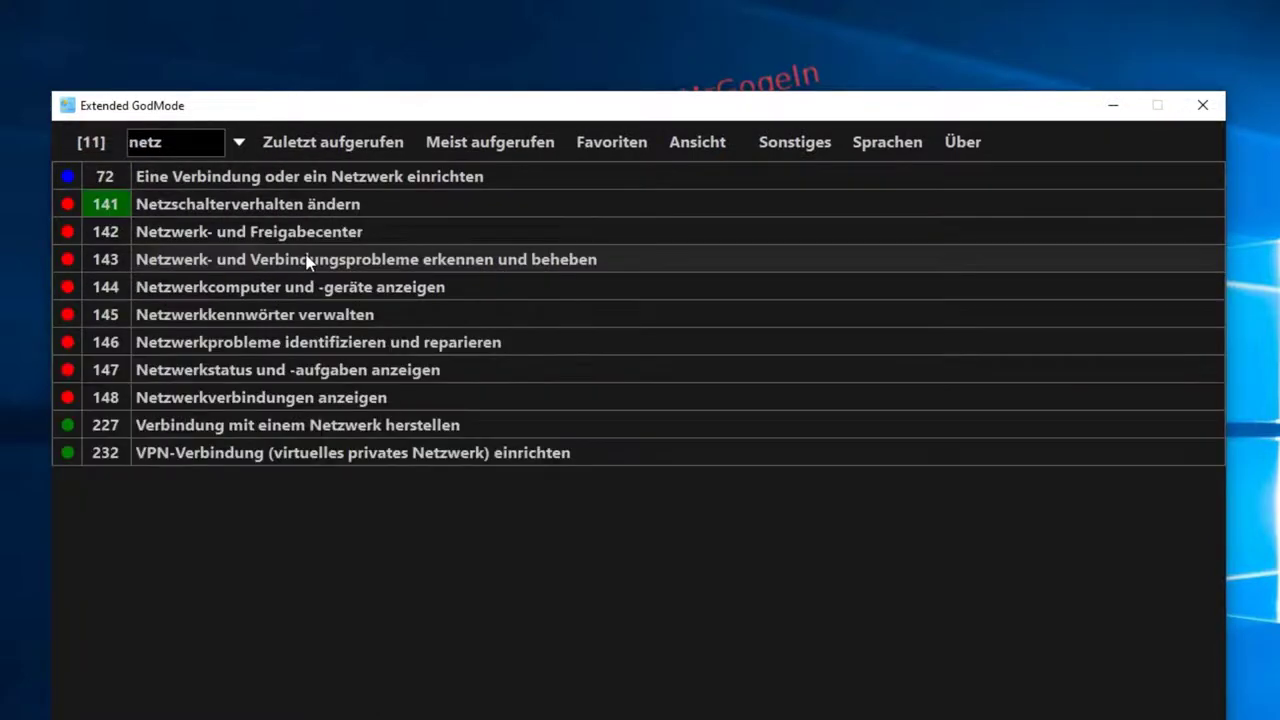
{"action": "left_click", "coordinate": [244, 142]}
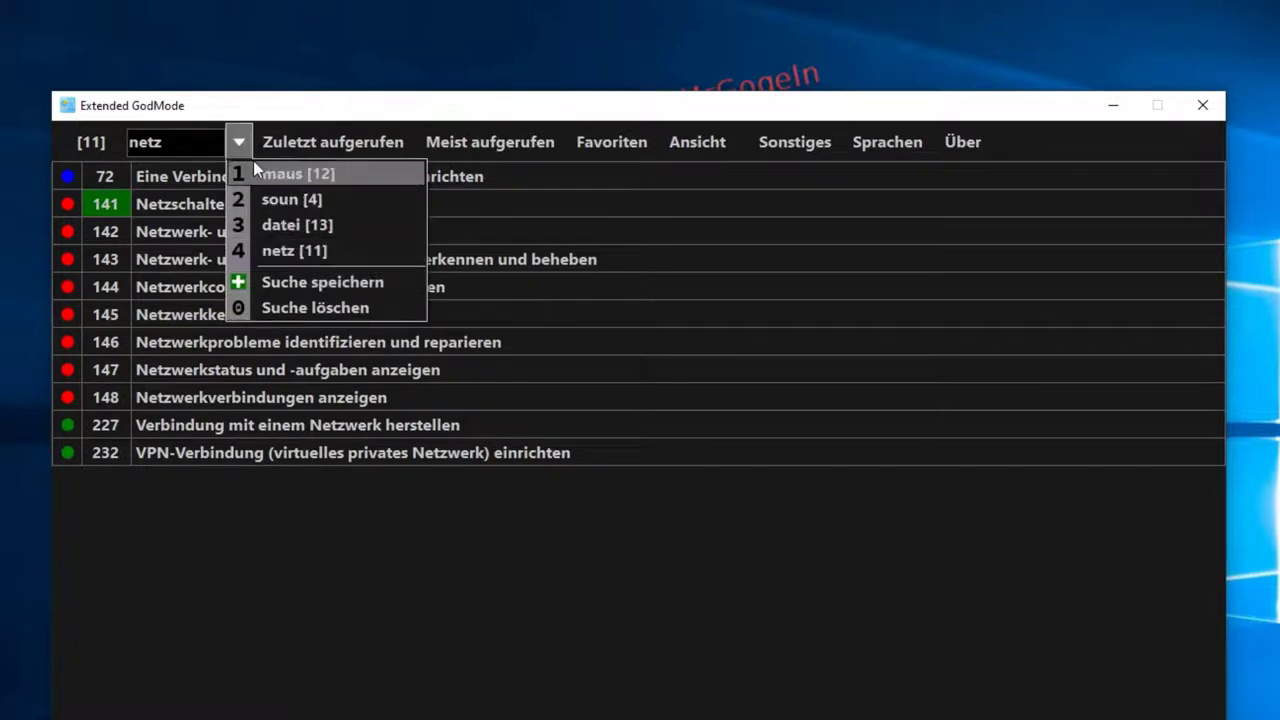
{"action": "left_click", "coordinate": [77, 150]}
{"action": "key", "text": "BackSpace"}
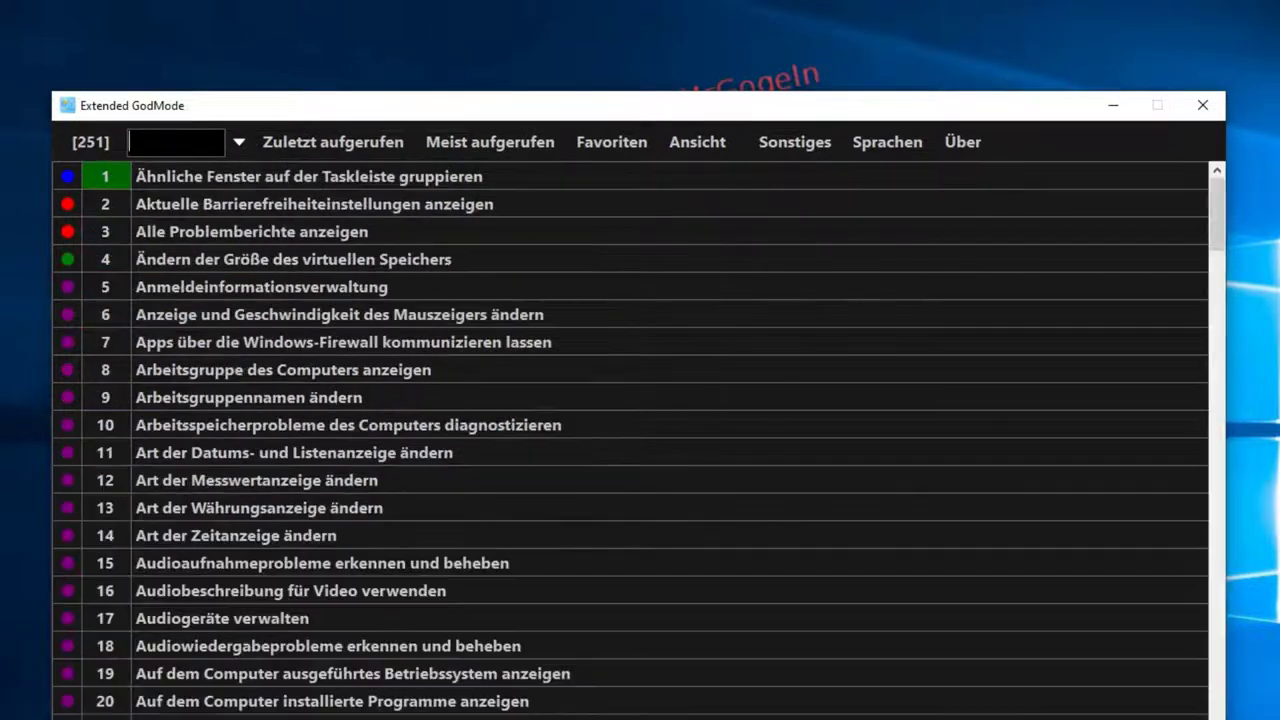
Step: Review the recently opened, most frequently opened and favourite entries
{"action": "left_click", "coordinate": [356, 145]}
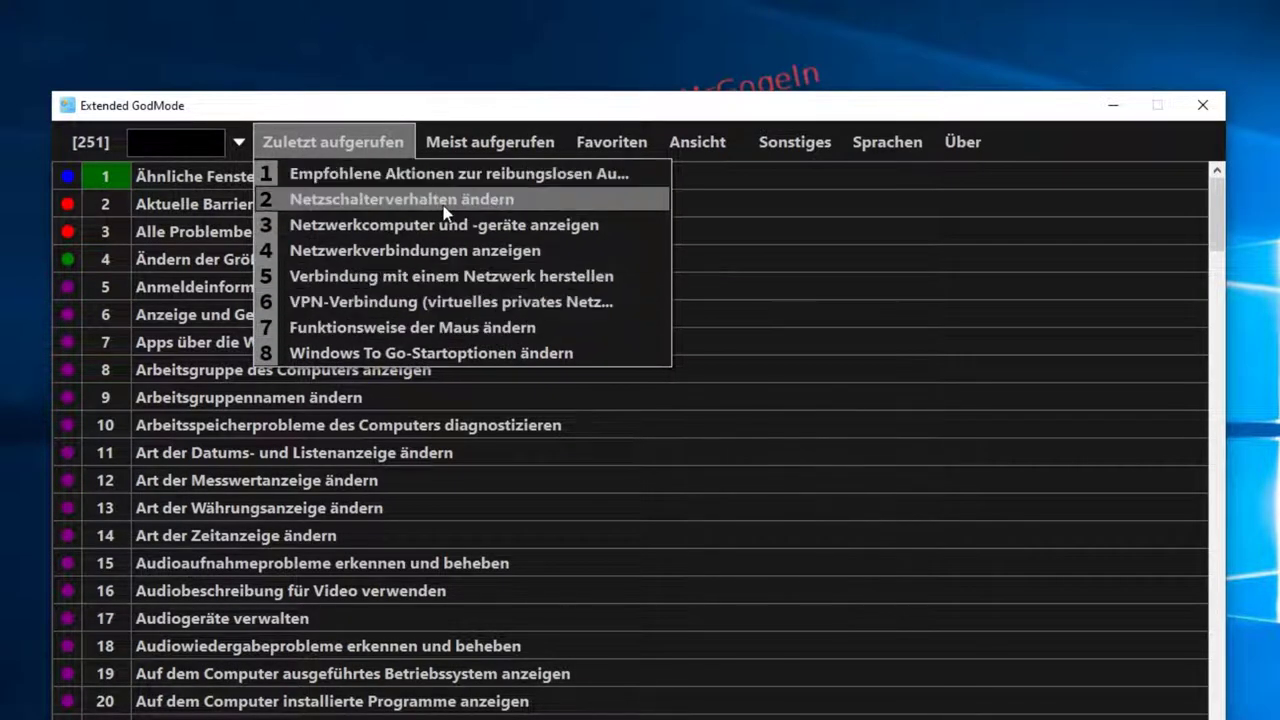
{"action": "left_click", "coordinate": [495, 147]}
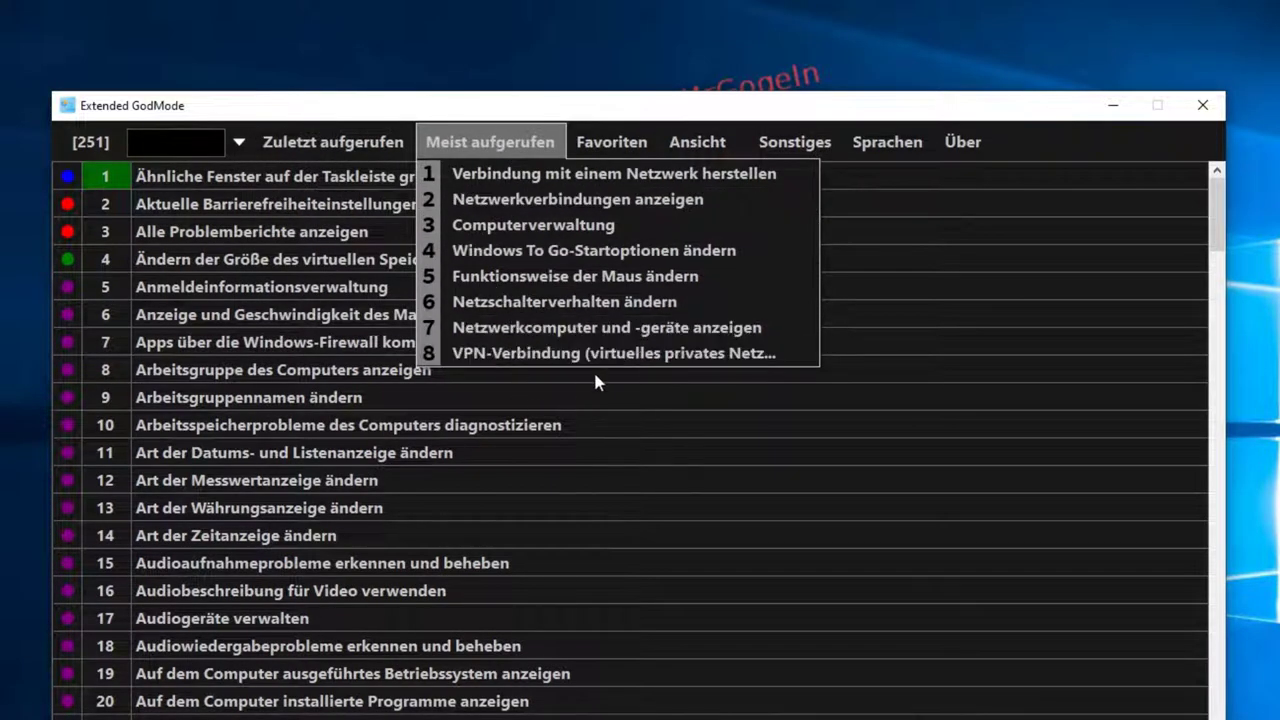
{"action": "left_click", "coordinate": [598, 147]}
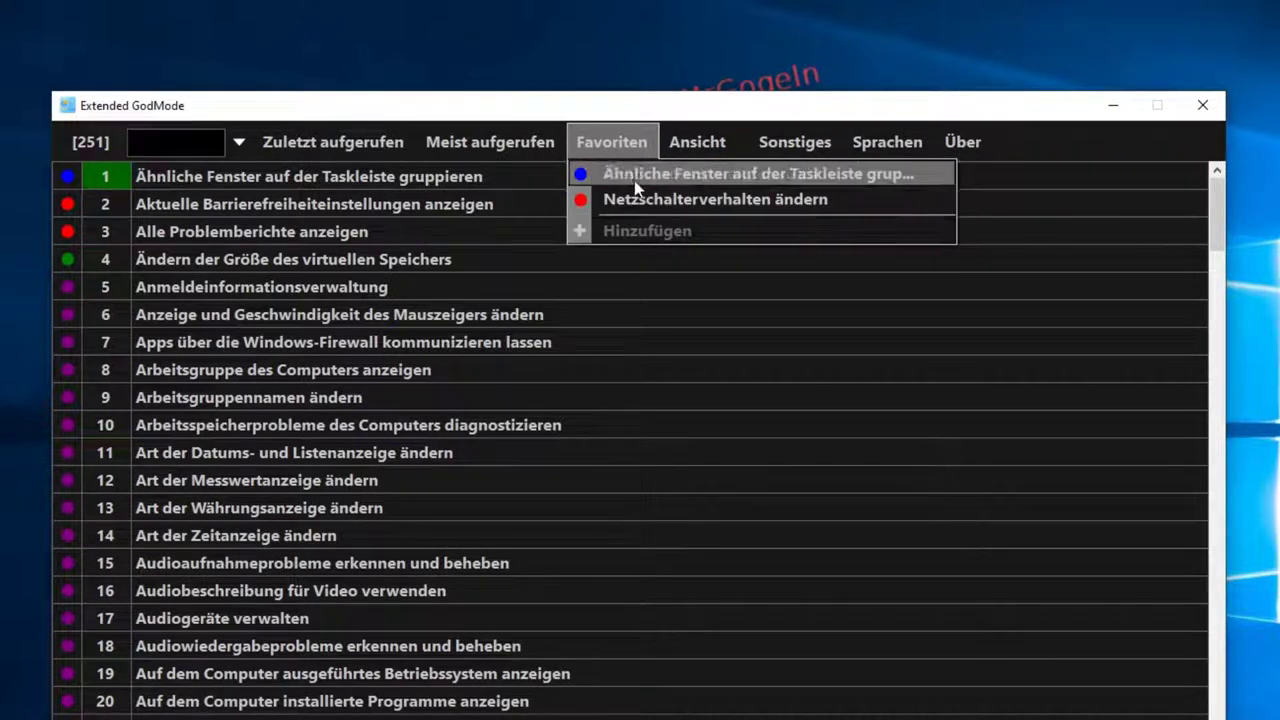
Step: Add Anmeldeinformationsverwaltung to the favourites and check the favourites list
{"action": "left_click", "coordinate": [298, 290]}
{"action": "right_click", "coordinate": [299, 290]}
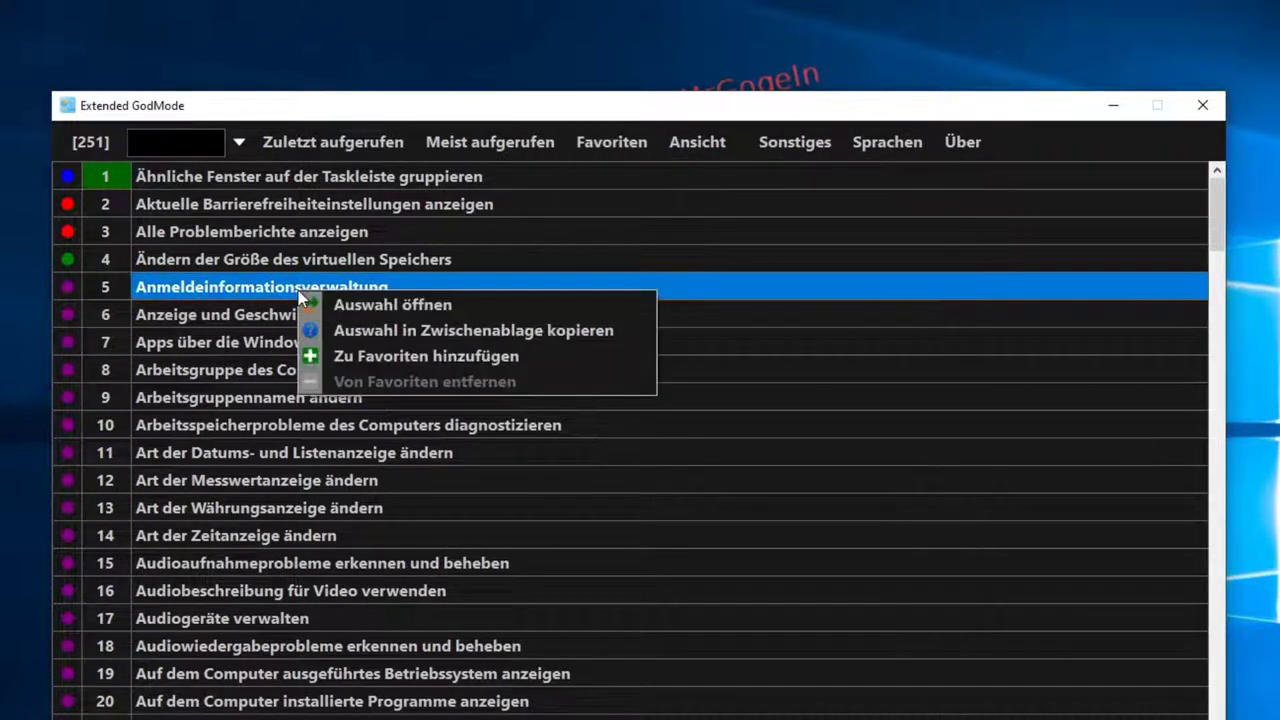
{"action": "left_click", "coordinate": [323, 368]}
{"action": "left_click", "coordinate": [619, 147]}
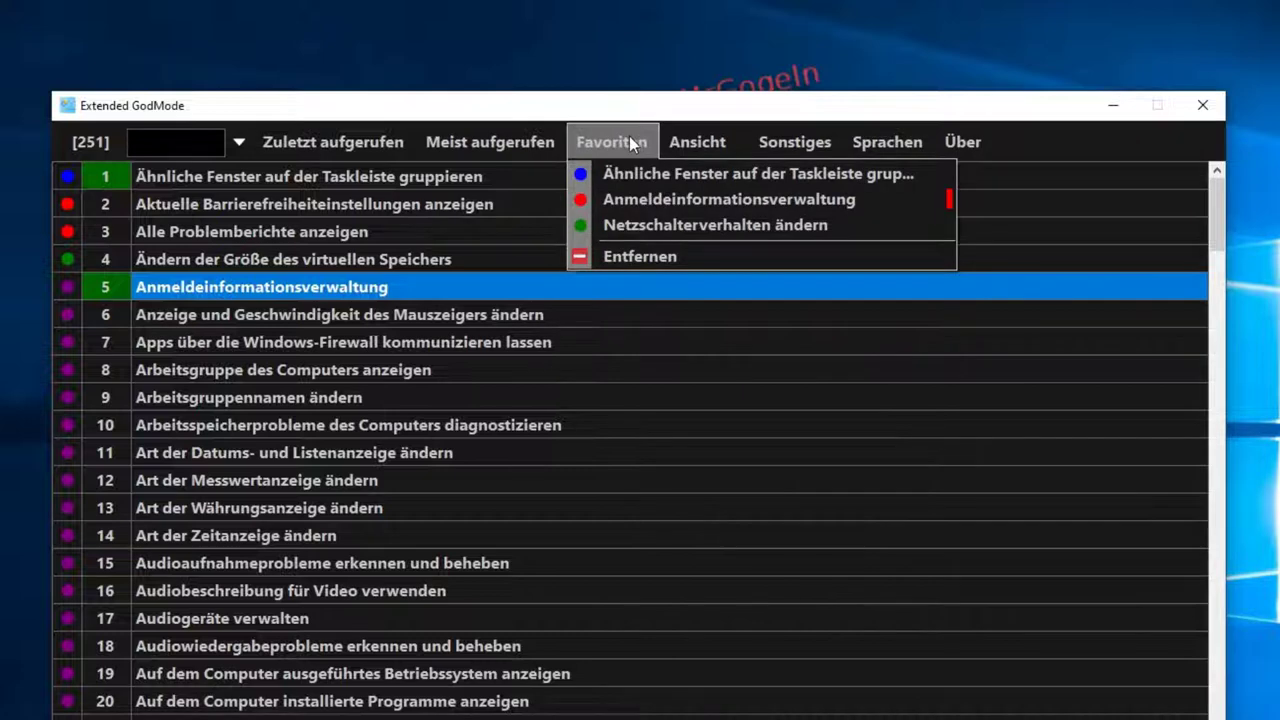
Step: Turn the dark theme (Dunkles Thema) off and back on
{"action": "mouse_move", "coordinate": [705, 142]}
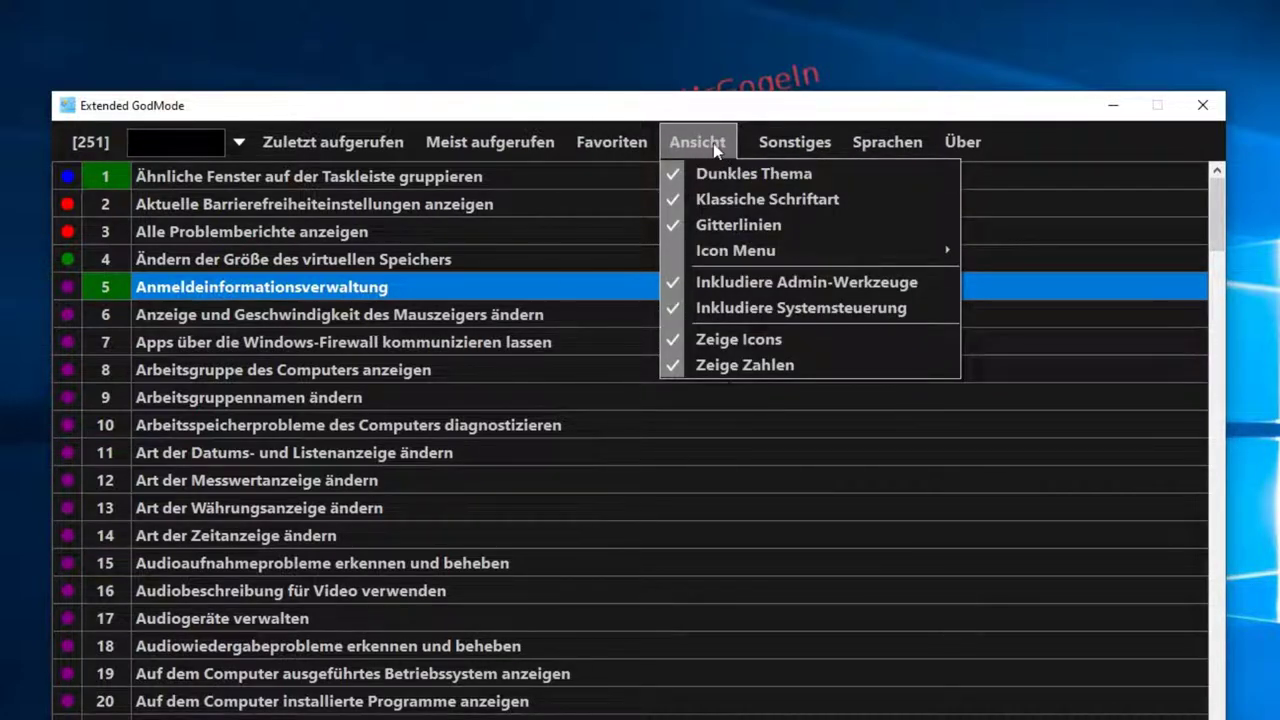
{"action": "left_click", "coordinate": [703, 174]}
{"action": "left_click", "coordinate": [698, 142]}
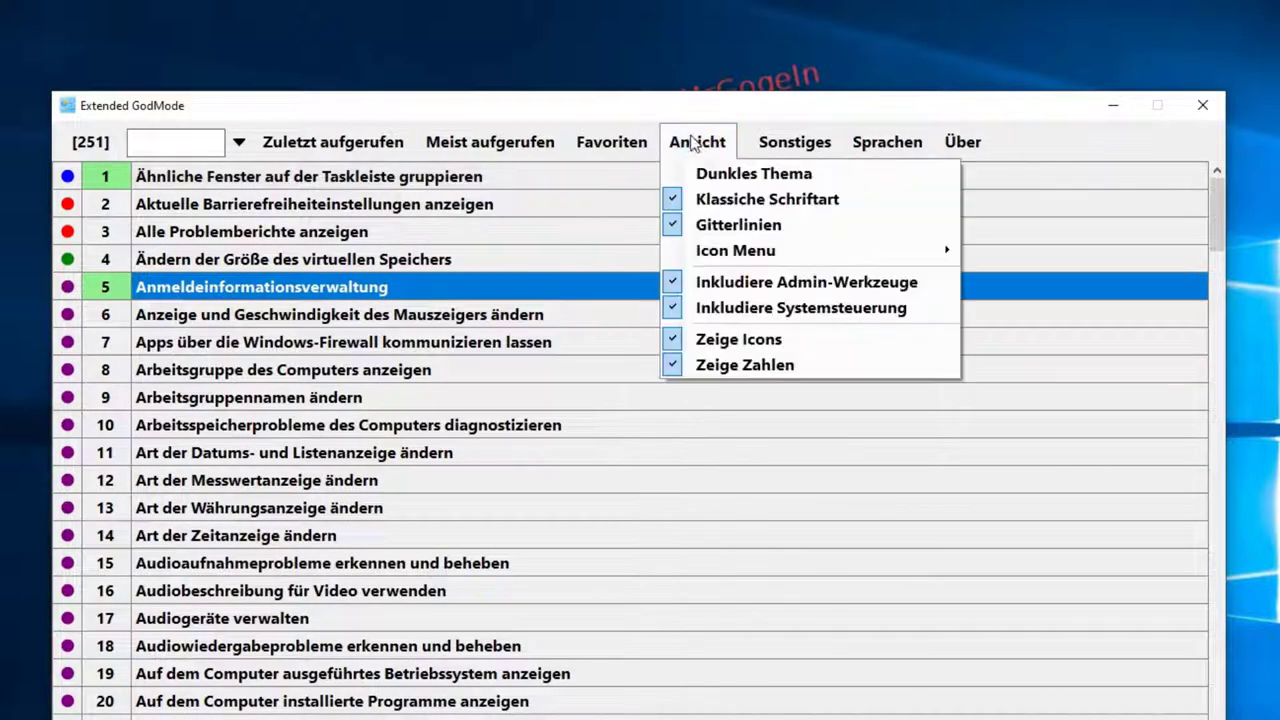
{"action": "left_click", "coordinate": [710, 174]}
{"action": "left_click", "coordinate": [706, 147]}
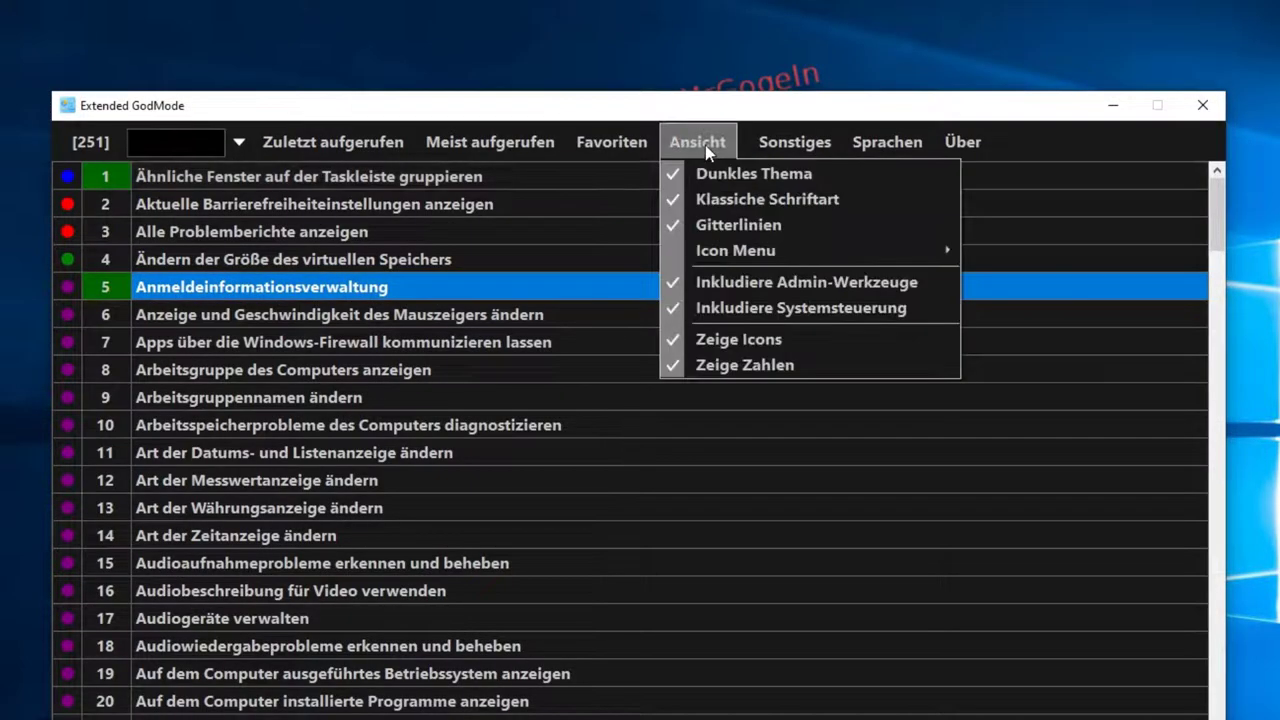
Step: Turn the classic font (Klassiche Schriftart) off and back on
{"action": "left_click", "coordinate": [792, 177]}
{"action": "left_click", "coordinate": [712, 150]}
{"action": "left_click", "coordinate": [777, 200]}
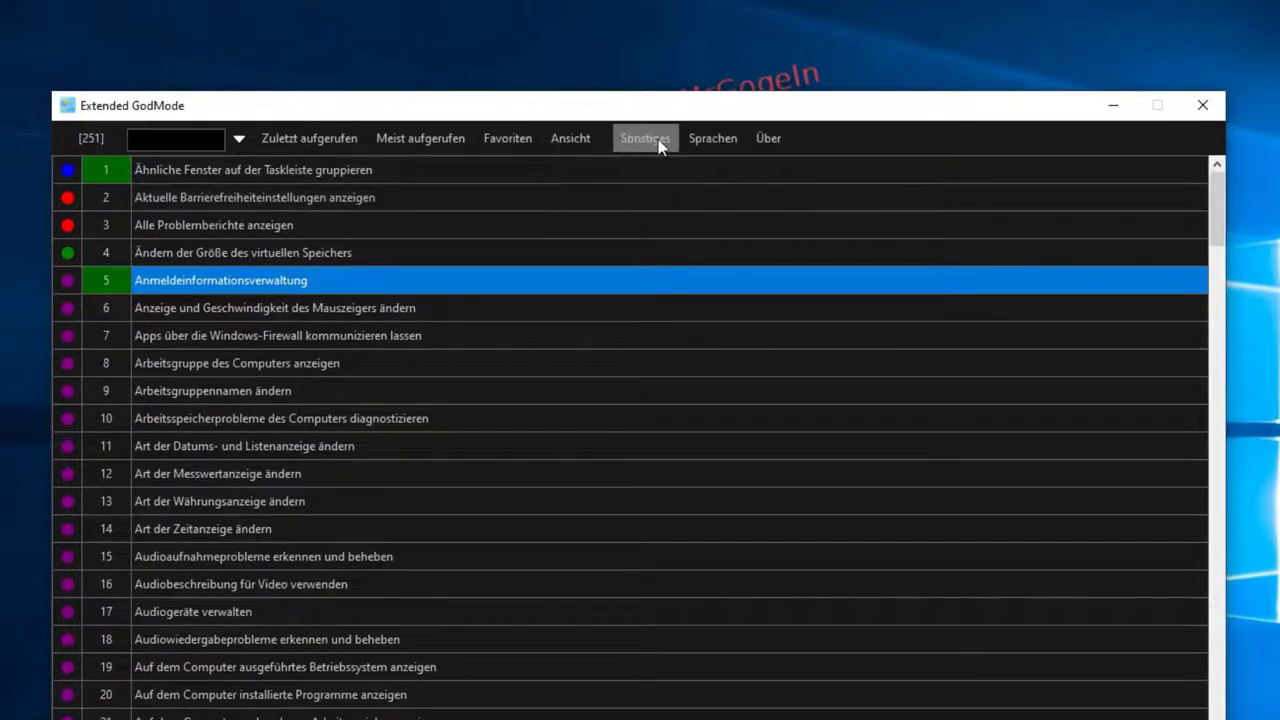
{"action": "left_click", "coordinate": [572, 139]}
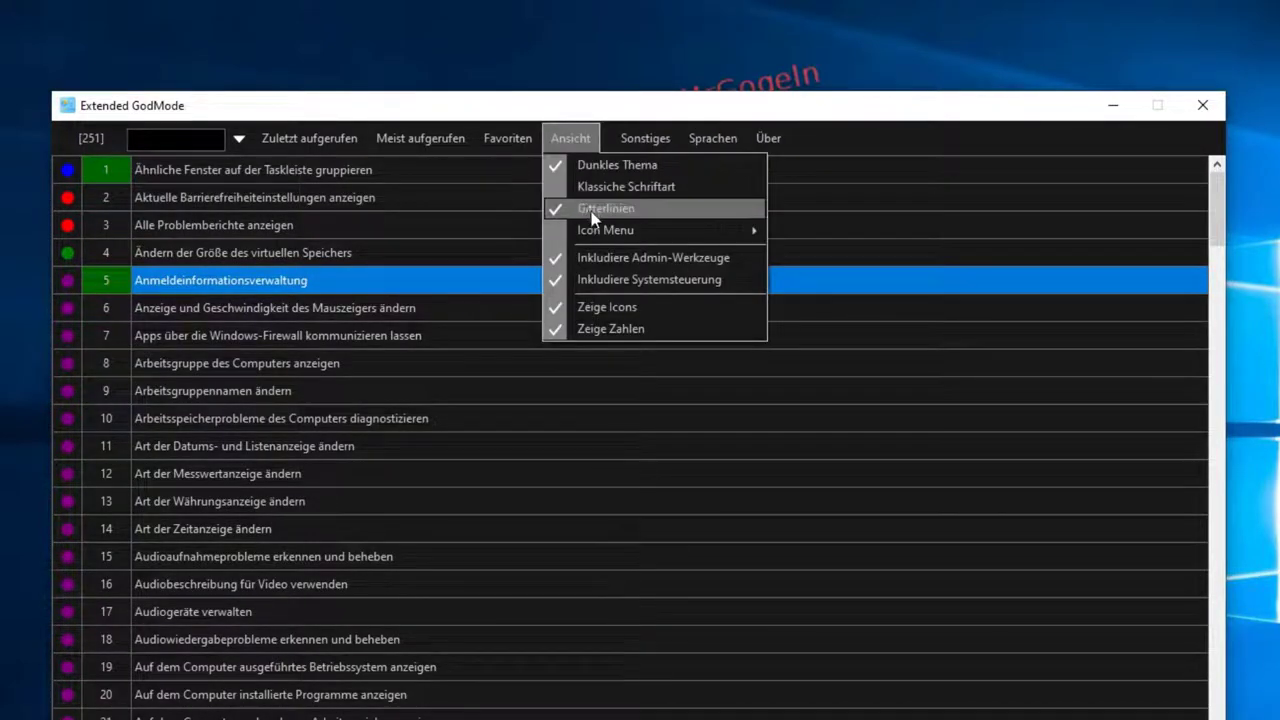
{"action": "left_click", "coordinate": [600, 188]}
Step: Turn the grid lines (Gitterlinien) of the entry list off and back on
{"action": "left_click", "coordinate": [703, 143]}
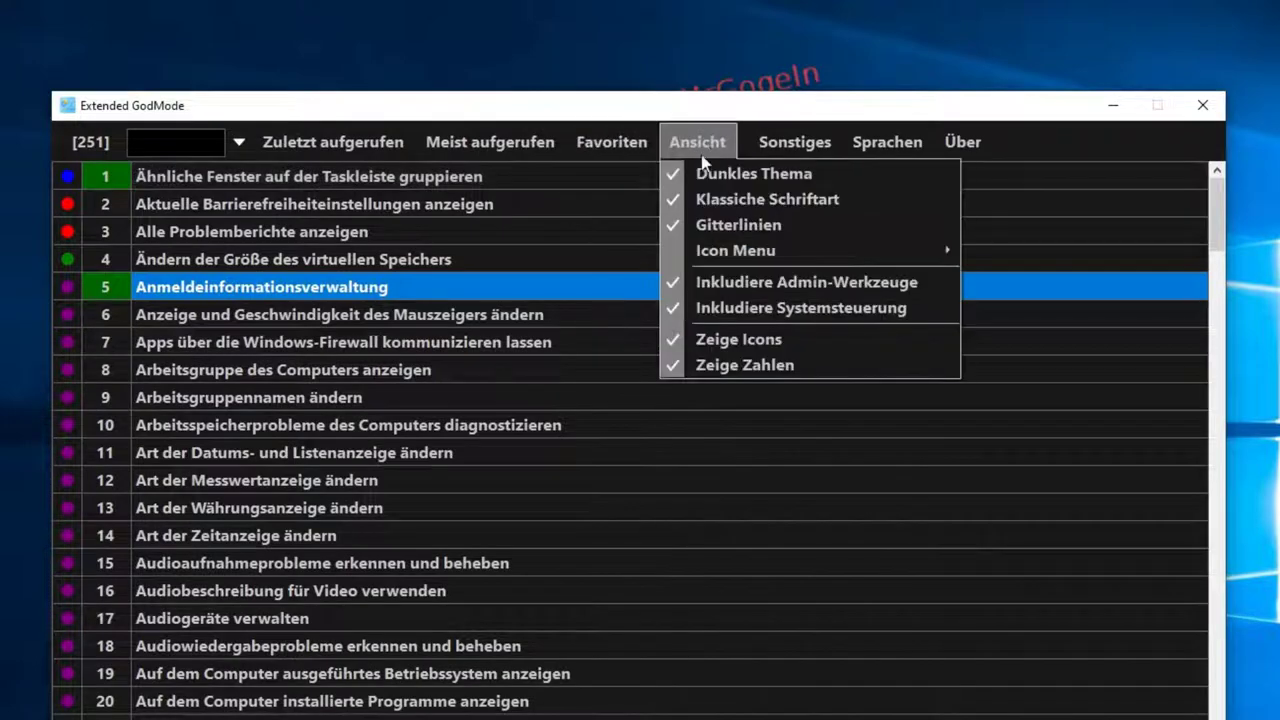
{"action": "left_click", "coordinate": [718, 236]}
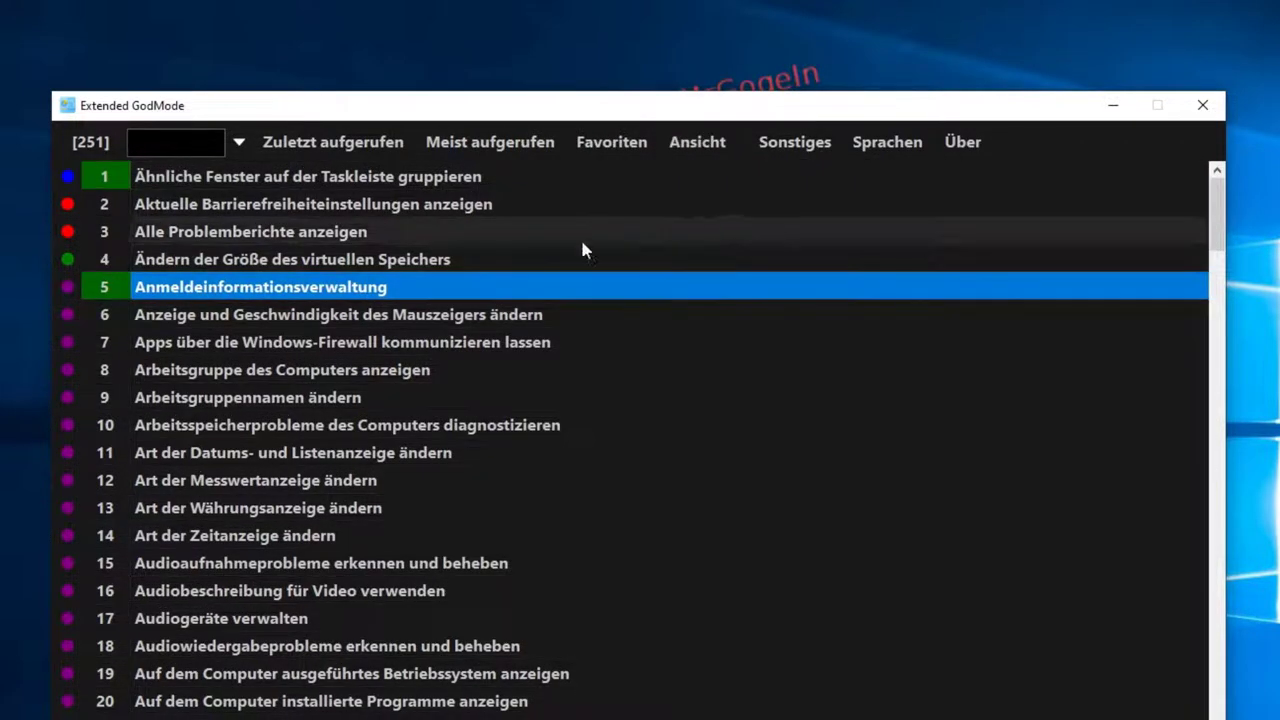
{"action": "left_click", "coordinate": [706, 151]}
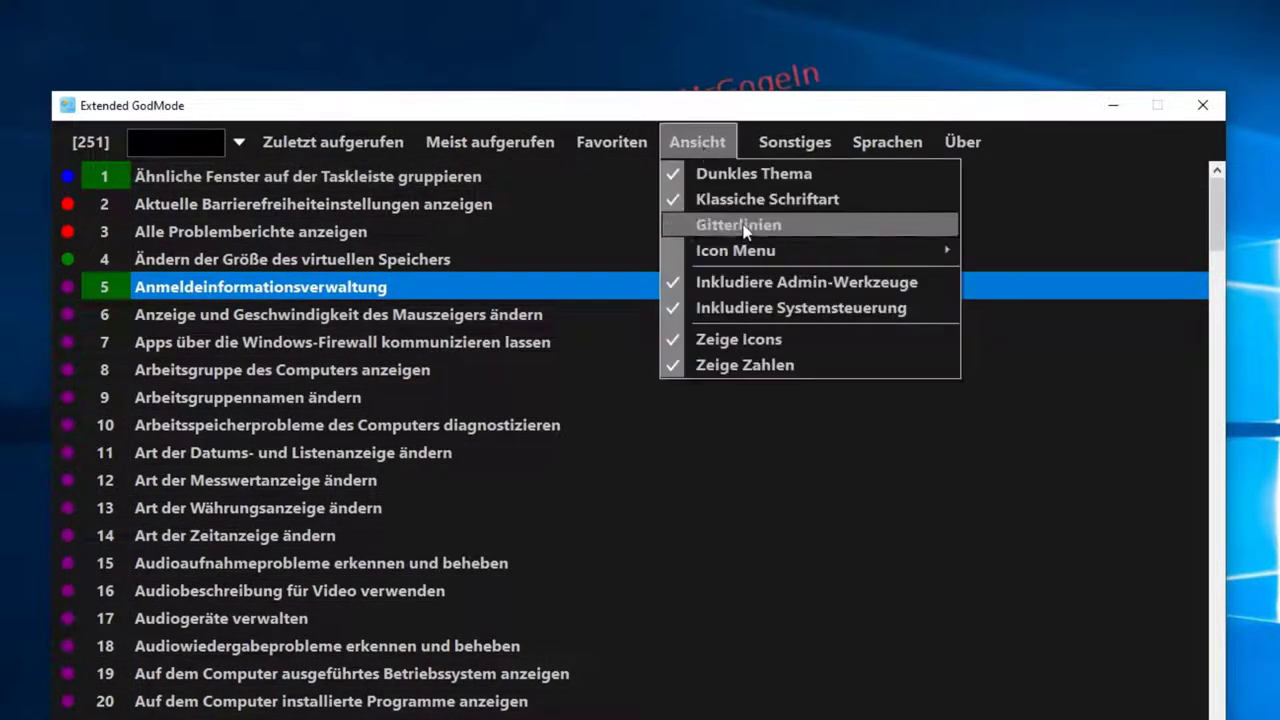
{"action": "left_click", "coordinate": [742, 218]}
Step: Review the remaining display options and the extra commands under Sonstiges, including Werkzeuge, Systemsteuerung and Admin-Werkzeuge
{"action": "left_click", "coordinate": [694, 152]}
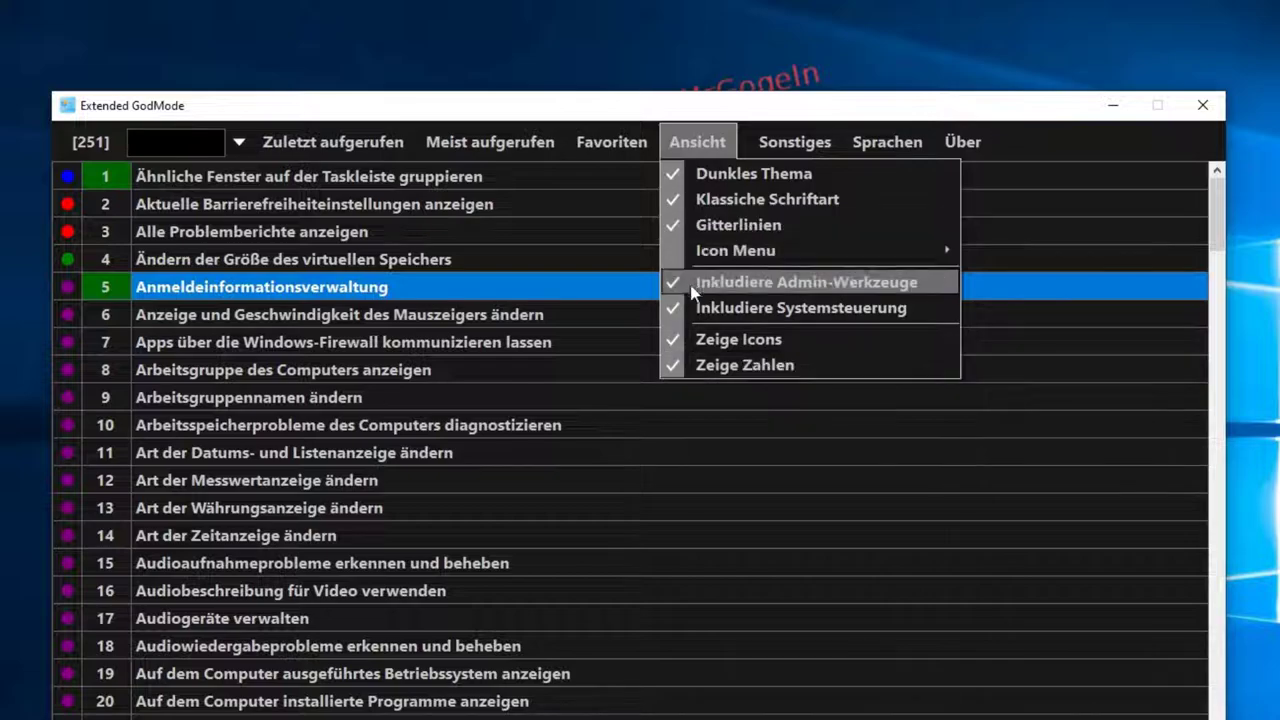
{"action": "left_click", "coordinate": [779, 143]}
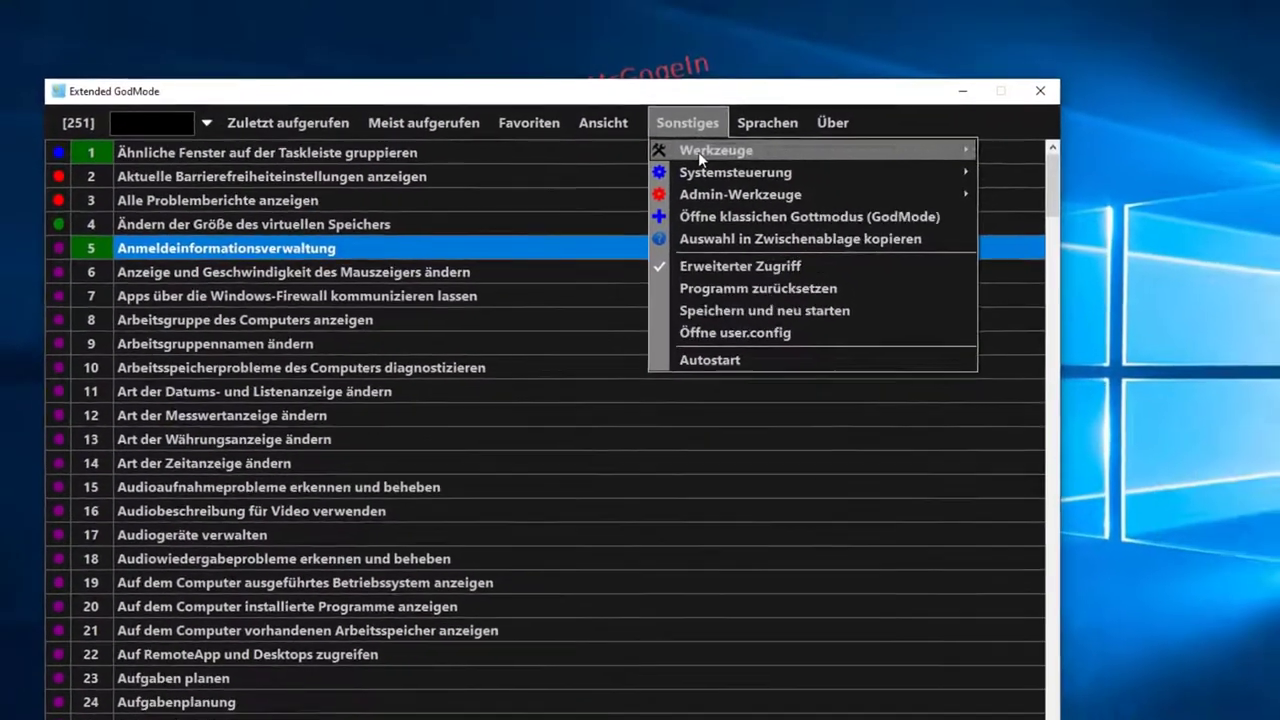
{"action": "mouse_move", "coordinate": [828, 173]}
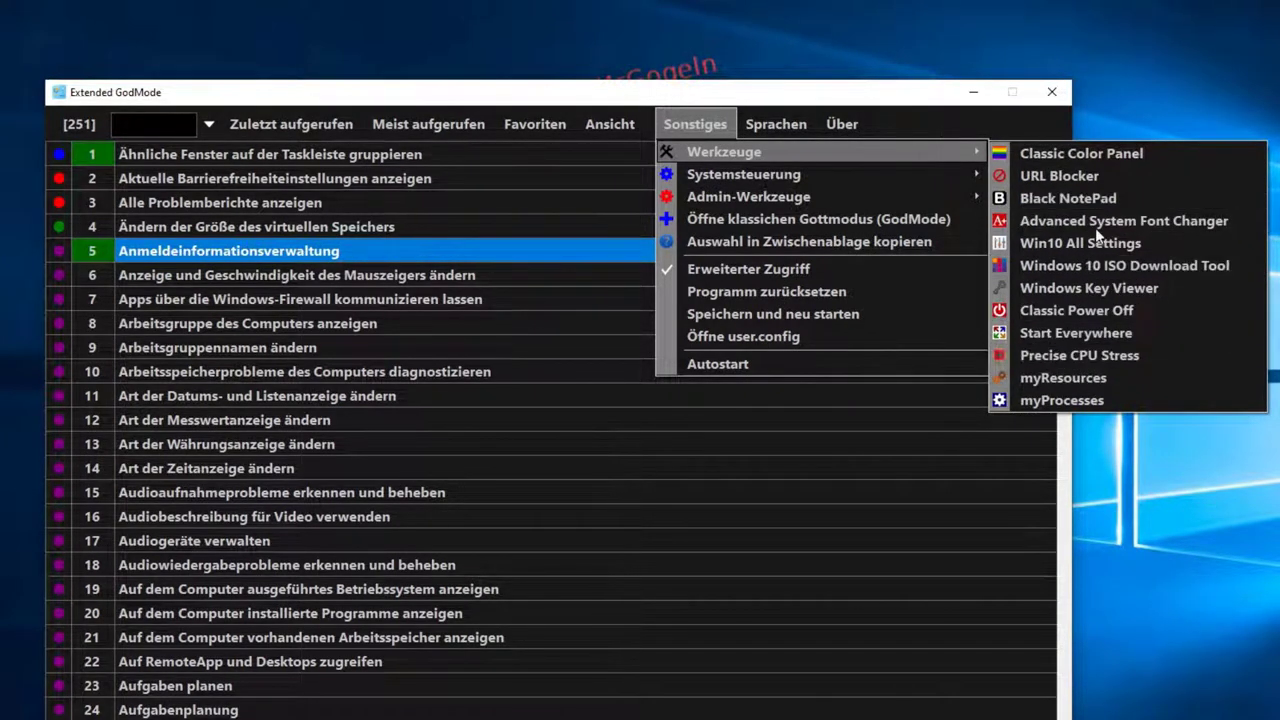
{"action": "mouse_move", "coordinate": [725, 207]}
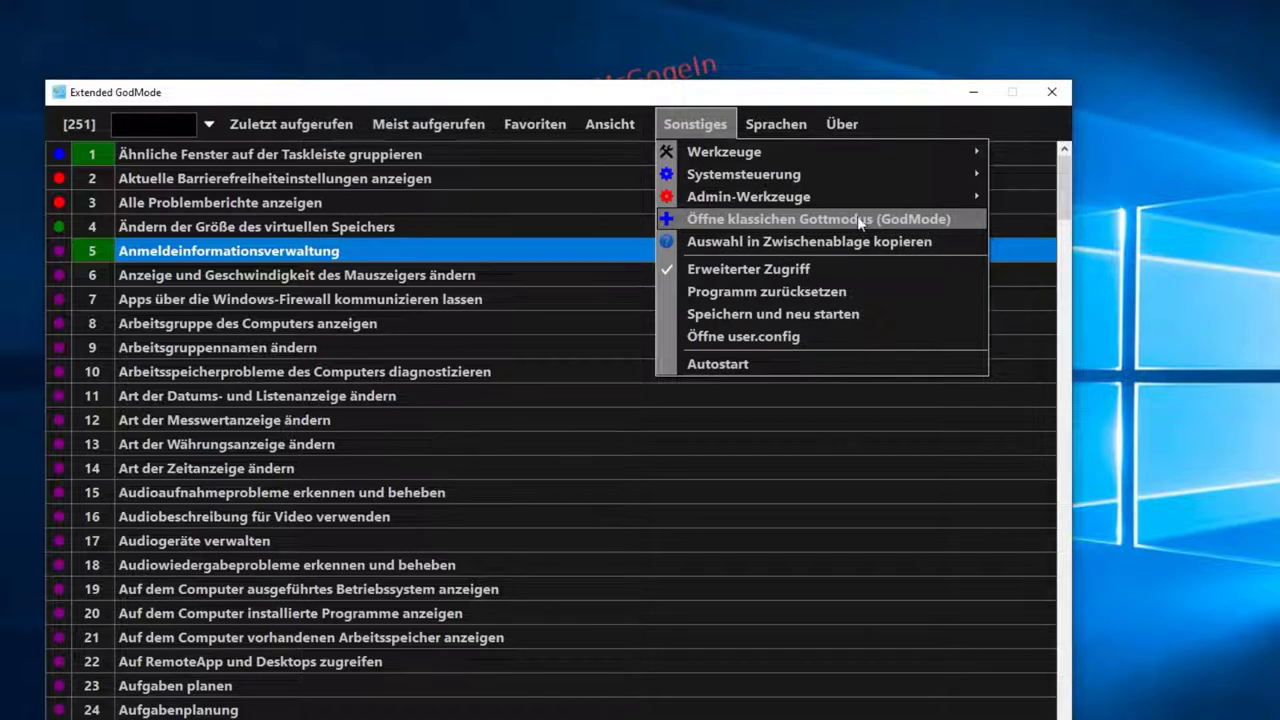
Step: Open the classic God Mode folder from the desktop for comparison, close it, and move the Extended GodMode window back up
{"action": "left_click", "coordinate": [566, 77]}
{"action": "left_click", "coordinate": [695, 124]}
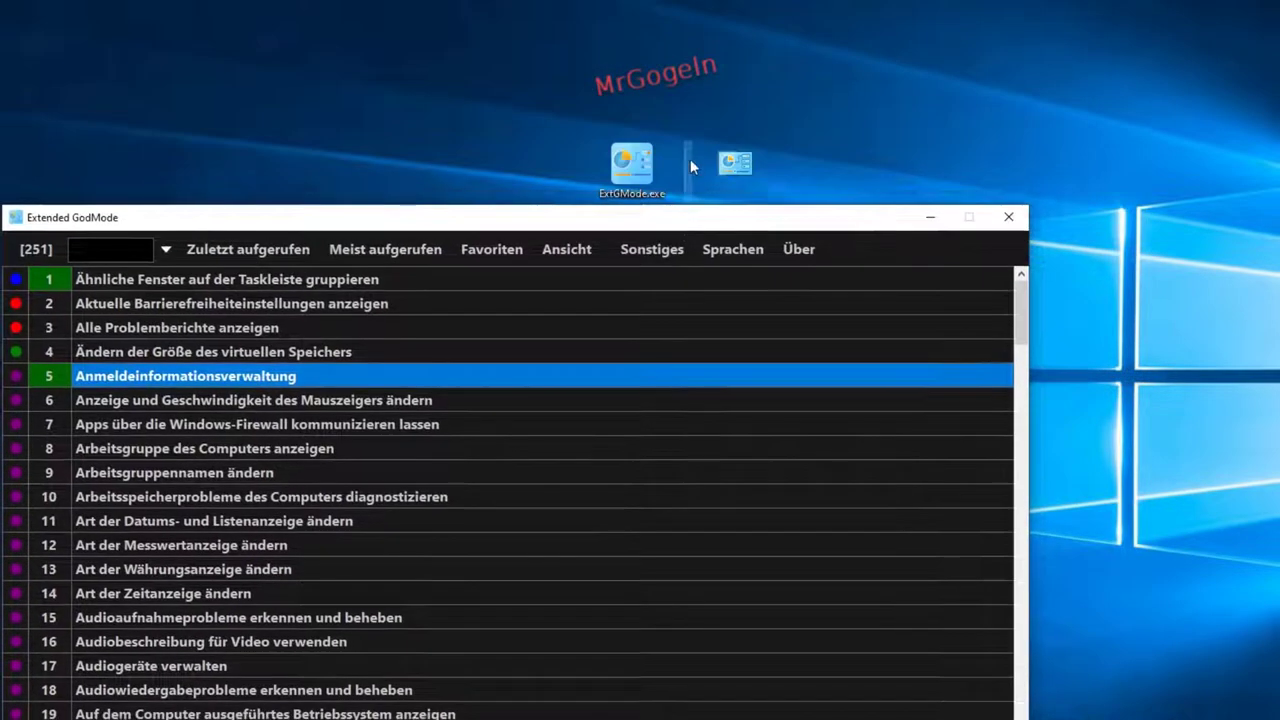
{"action": "double_click", "coordinate": [735, 163]}
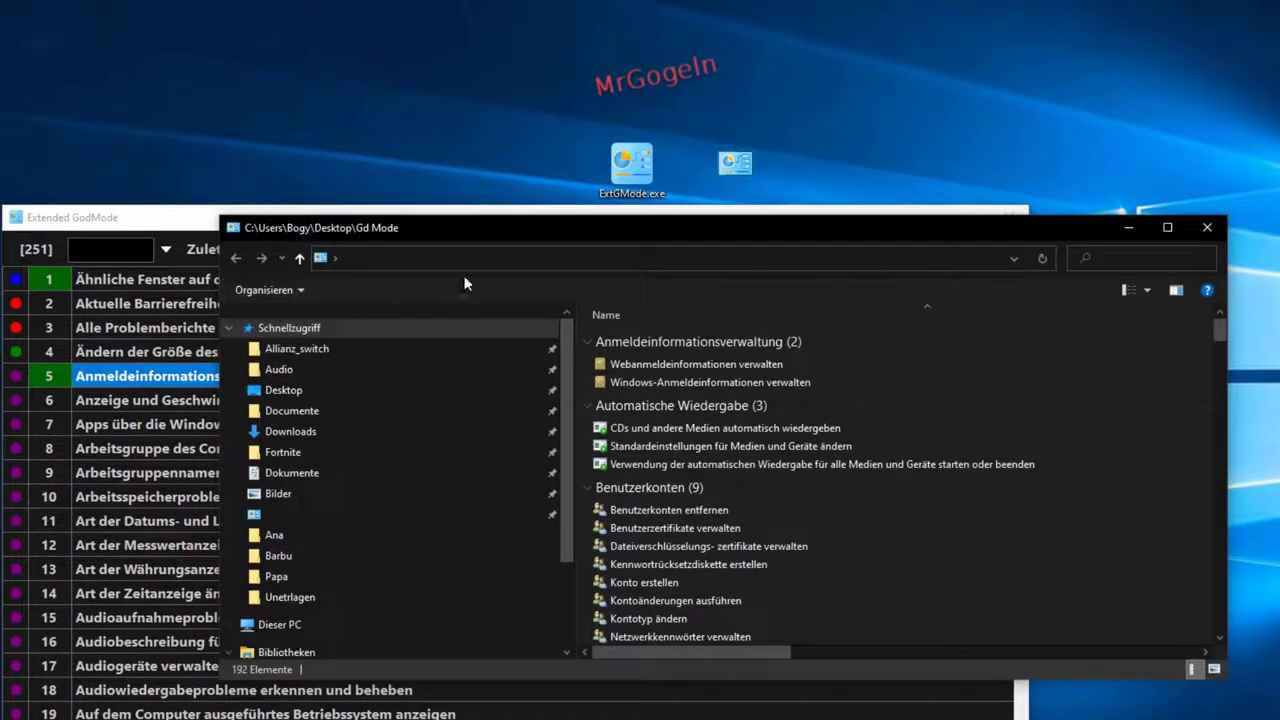
{"action": "left_click", "coordinate": [1207, 227]}
{"action": "left_click_drag", "start_coordinate": [818, 217], "coordinate": [870, 17]}
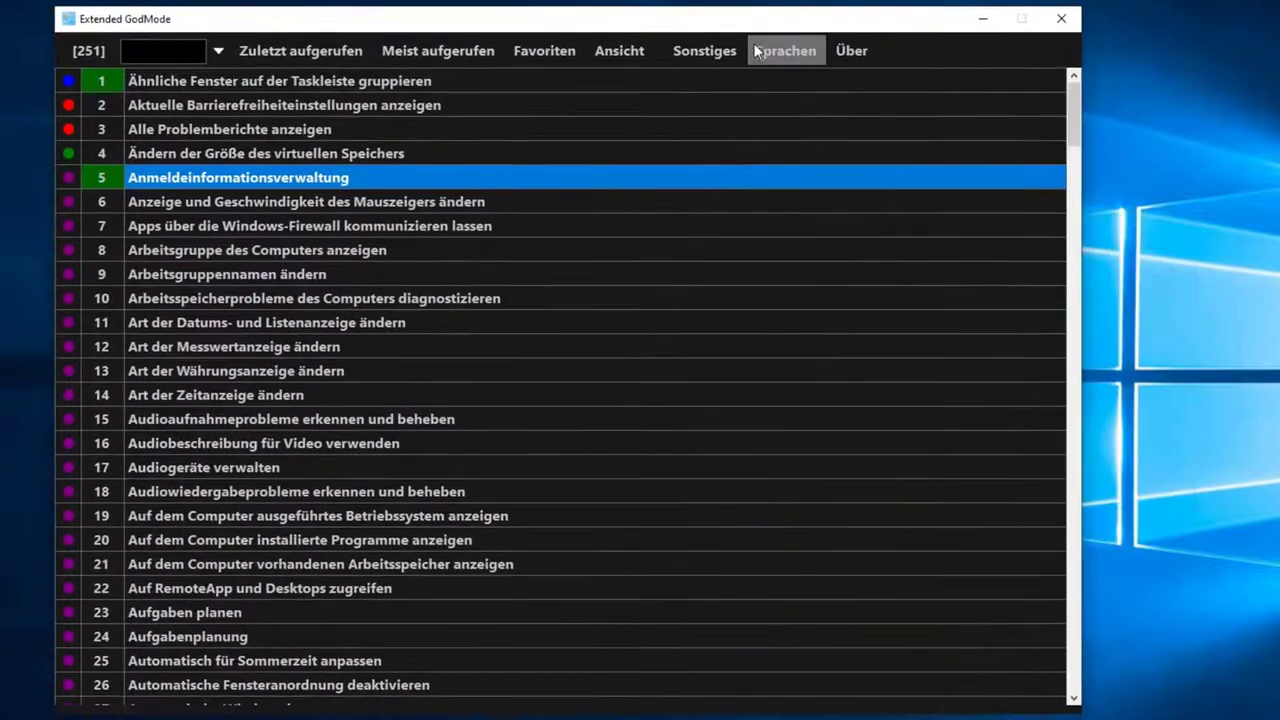
Step: Check the Sonstiges options down to Autostart, set the program language to [de] German, and review the available languages
{"action": "left_click", "coordinate": [721, 52]}
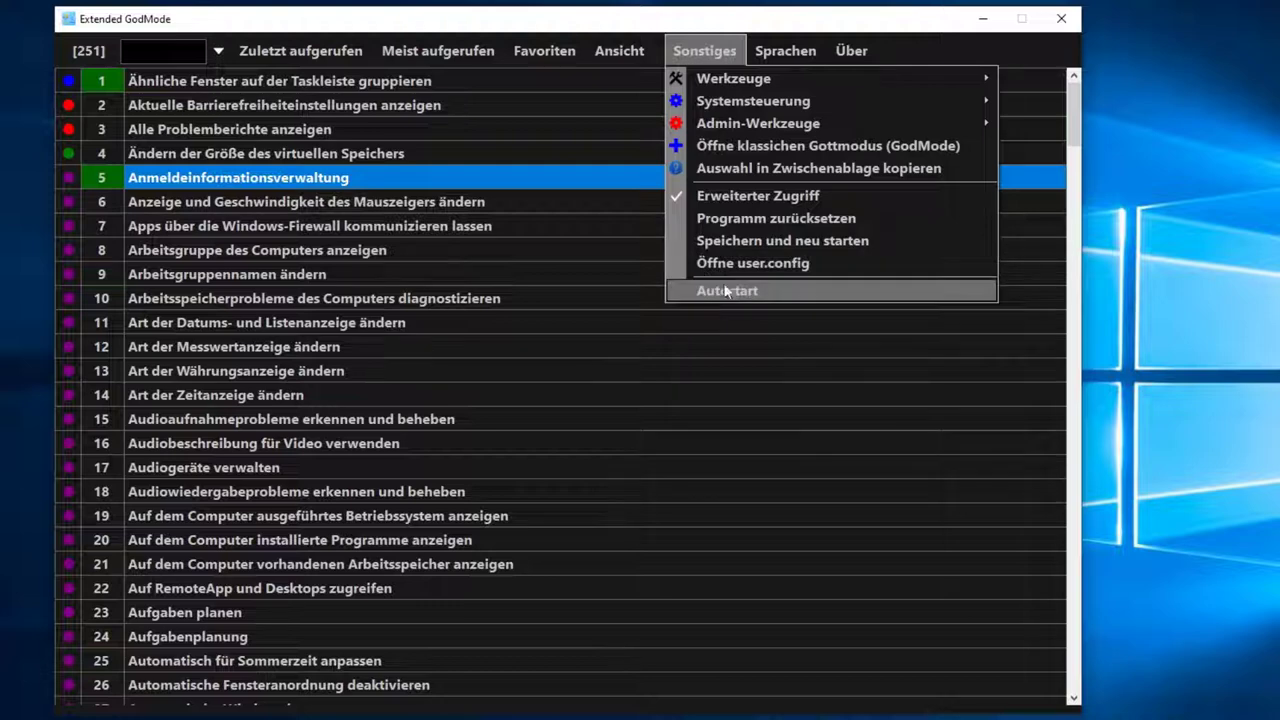
{"action": "left_click", "coordinate": [780, 52]}
{"action": "left_click", "coordinate": [780, 52]}
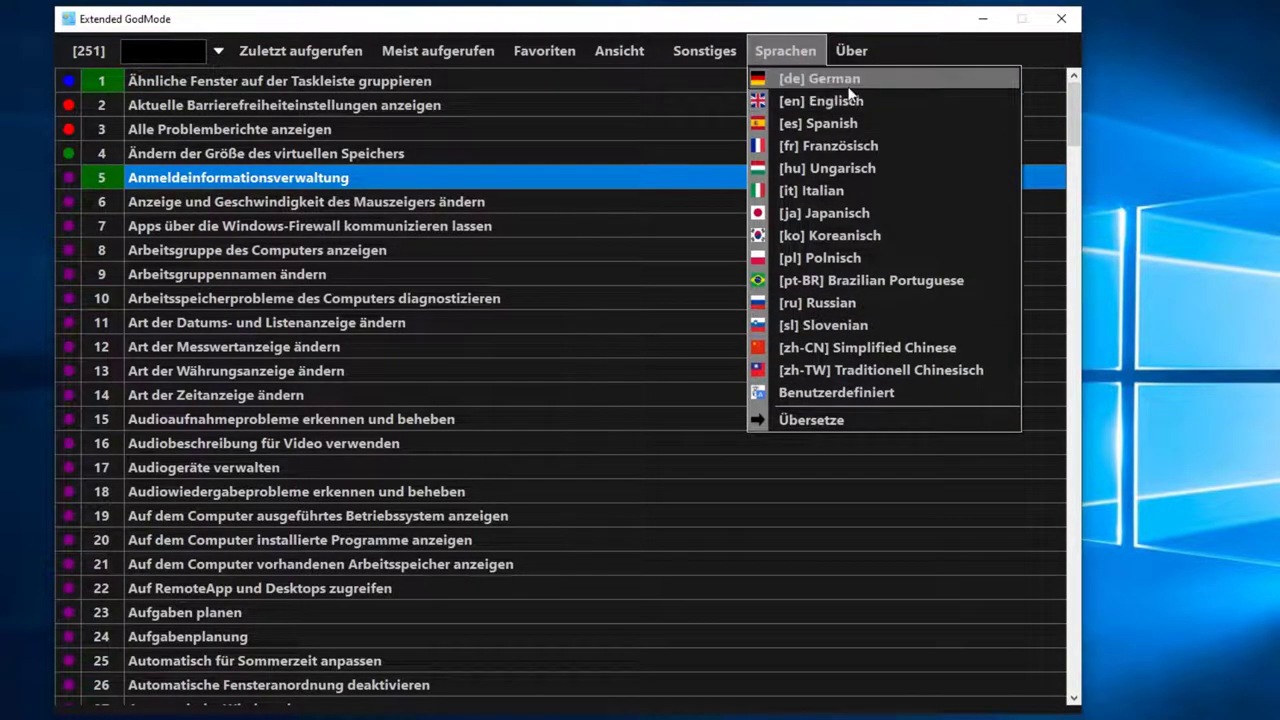
{"action": "left_click", "coordinate": [812, 79]}
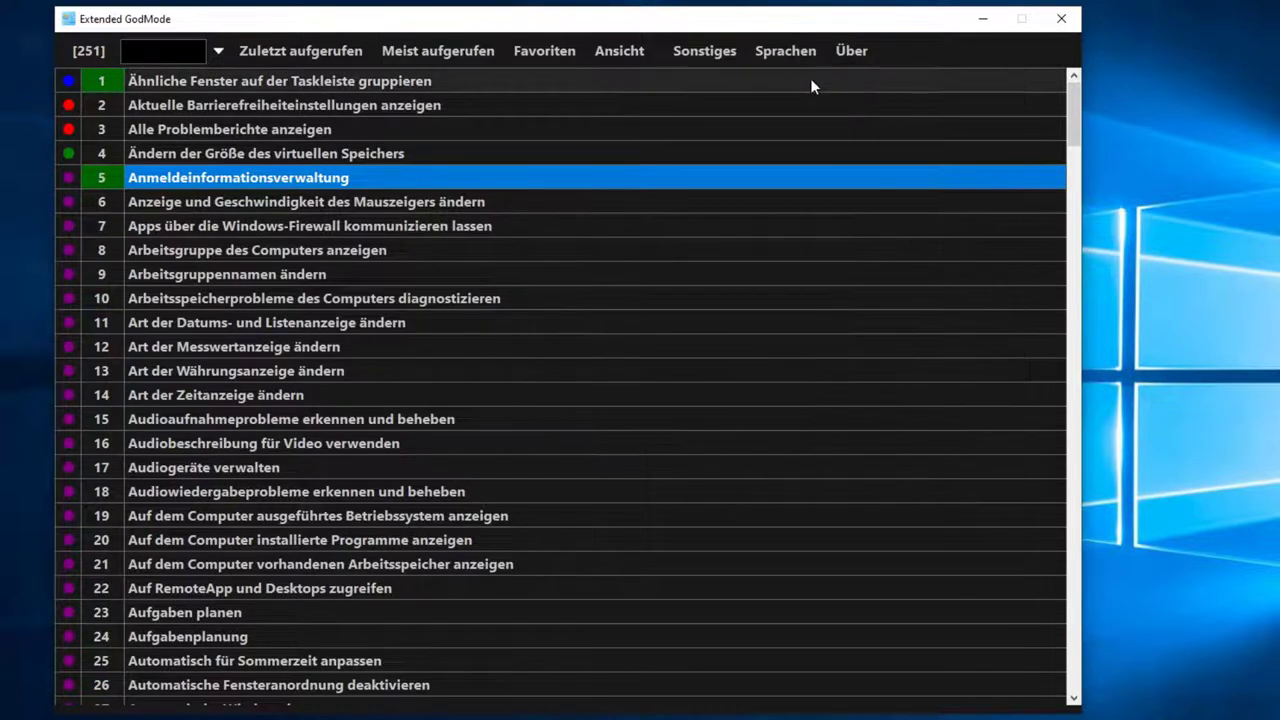
{"action": "left_click", "coordinate": [800, 50]}
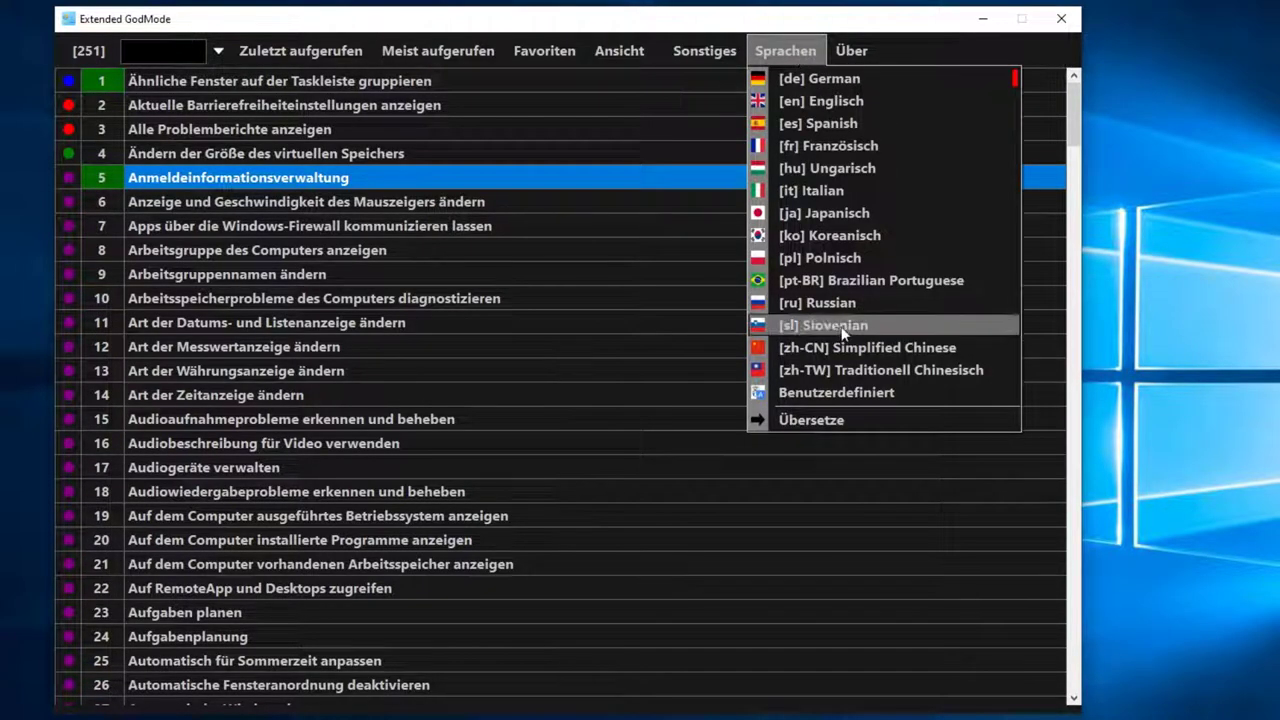
Step: Review the program's version, website, translator and donation (Spende) entries
{"action": "left_click", "coordinate": [849, 54]}
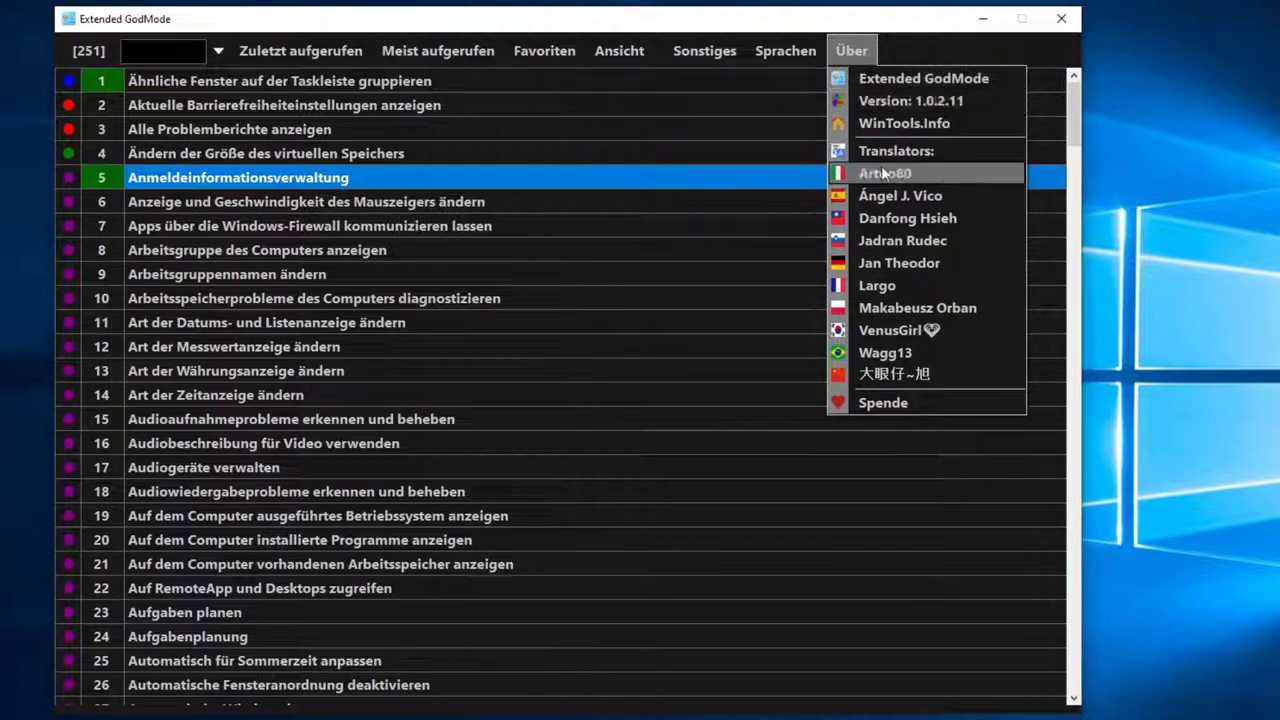
{"action": "left_click", "coordinate": [880, 403]}
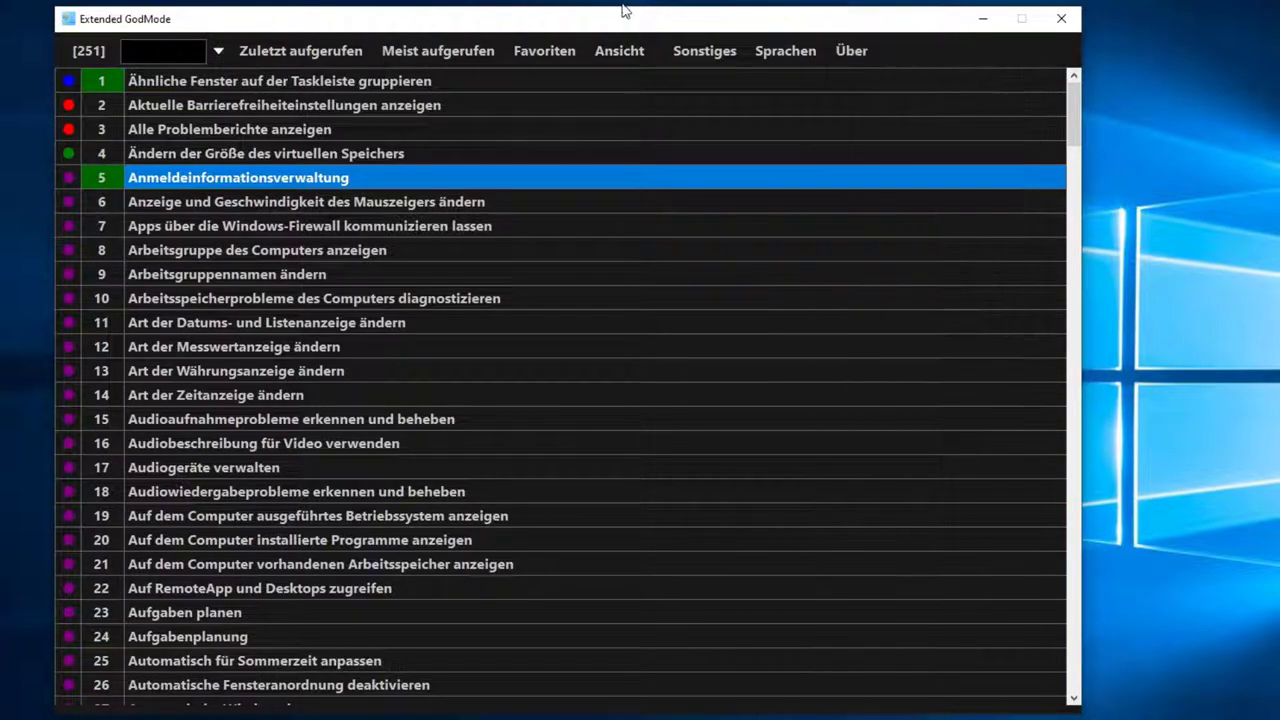
Step: Move the Extended GodMode window clear of the desktop icons and minimize it
{"action": "left_click", "coordinate": [300, 50]}
{"action": "left_click", "coordinate": [218, 50]}
{"action": "left_click", "coordinate": [108, 53]}
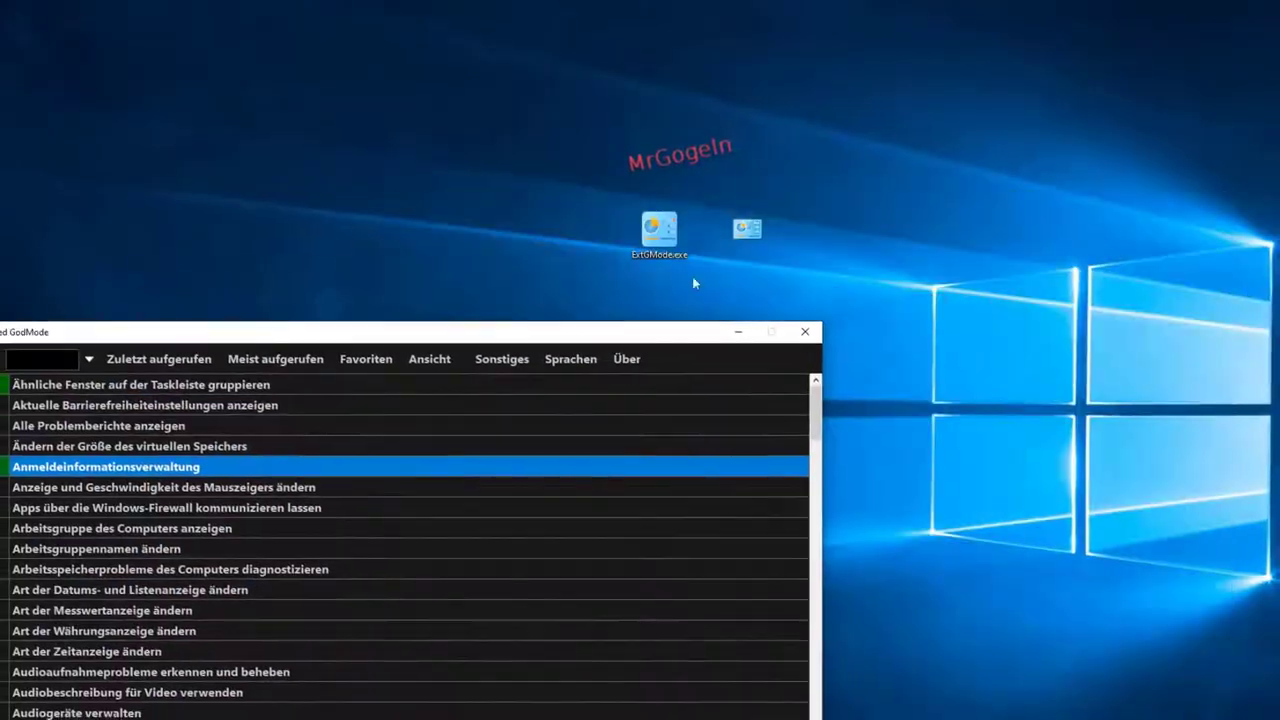
{"action": "left_click", "coordinate": [738, 331]}
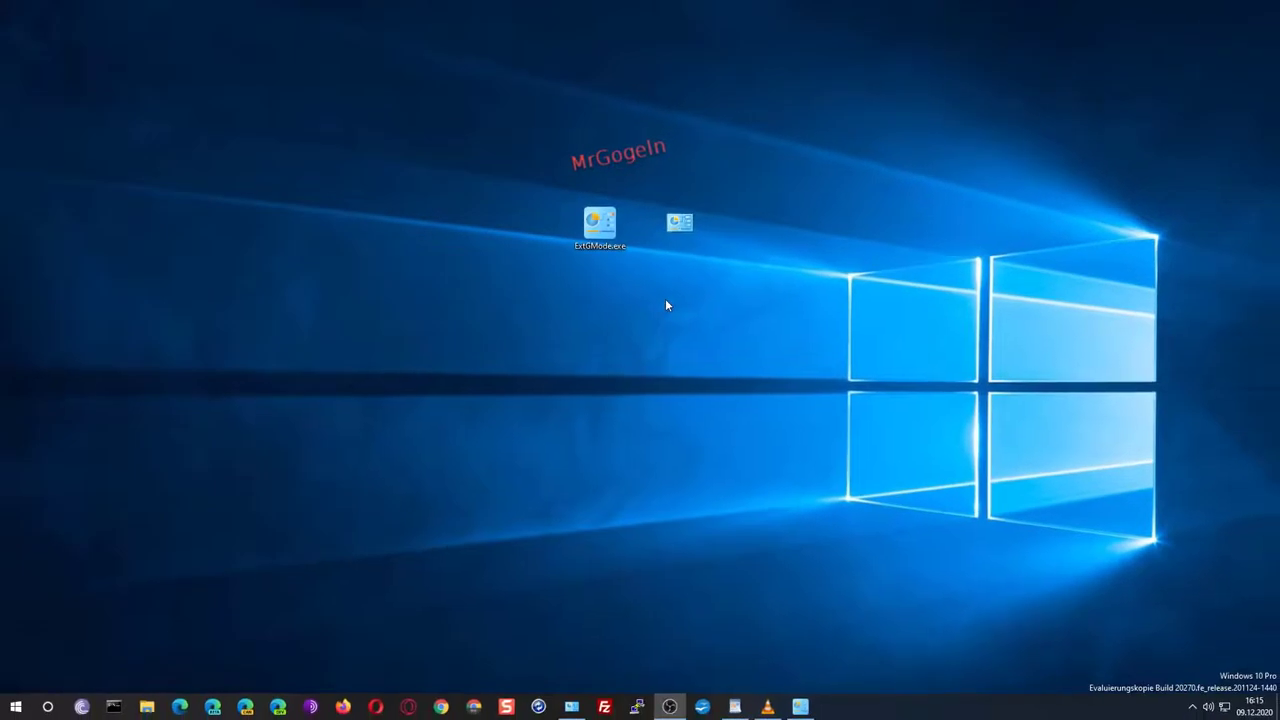